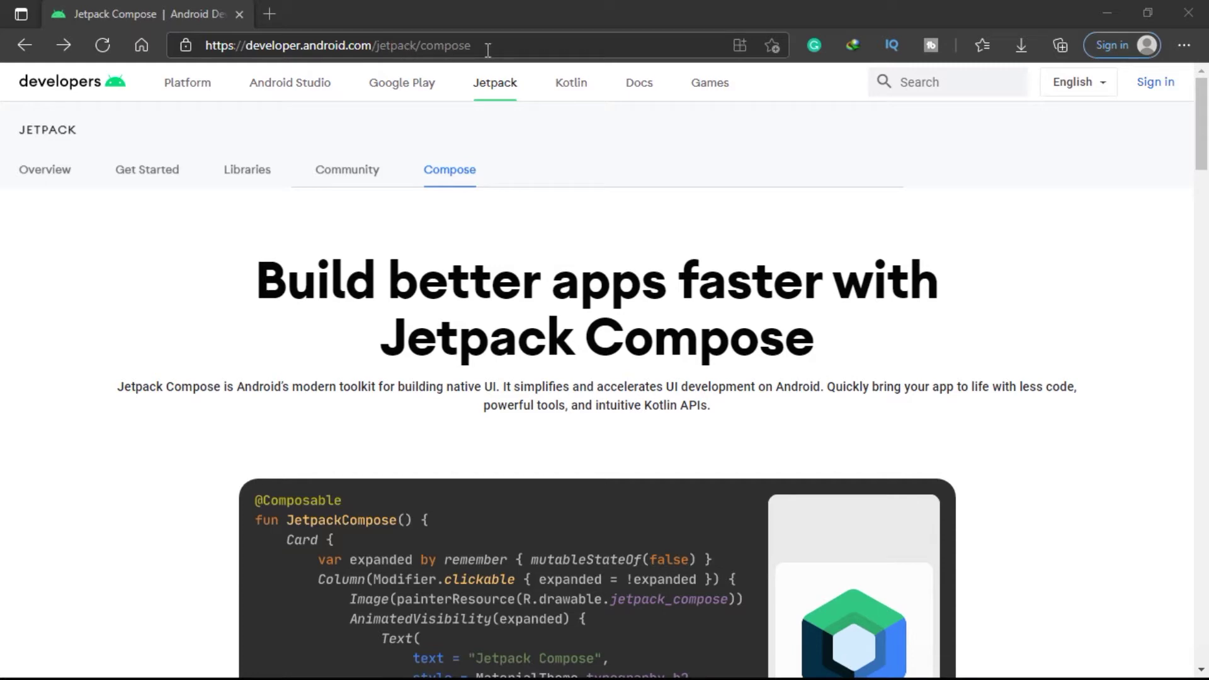
pyautogui.scroll(-1, 515, 374)
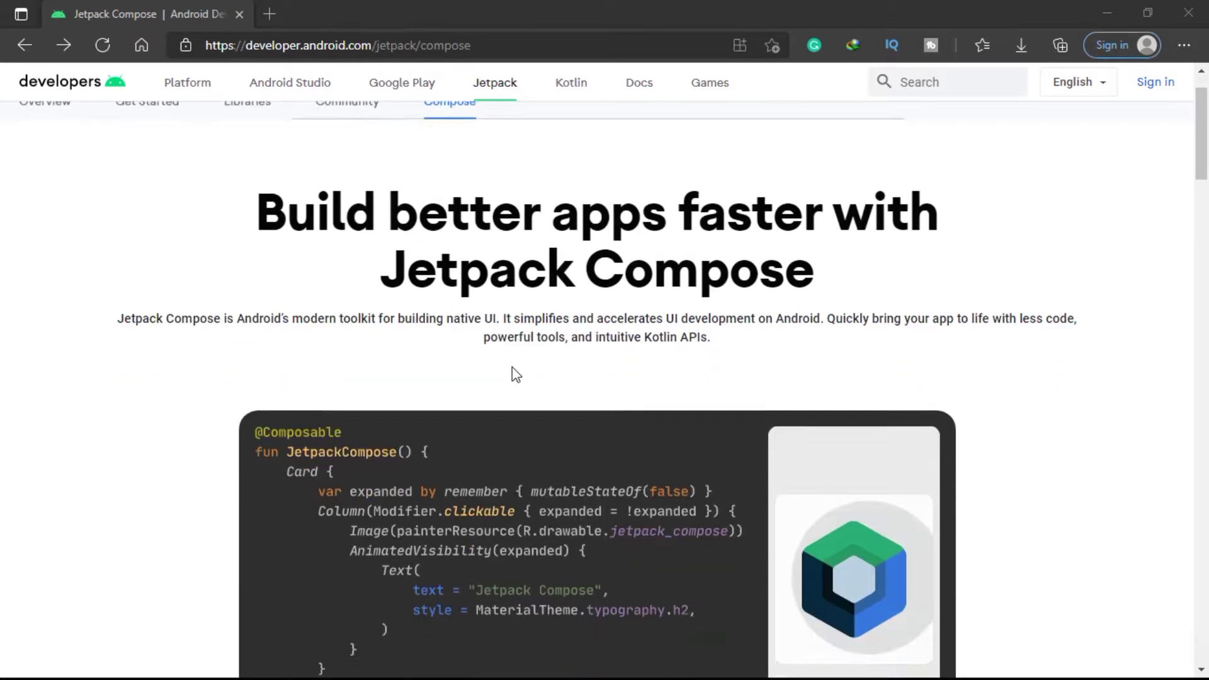
pyautogui.scroll(-1, 515, 374)
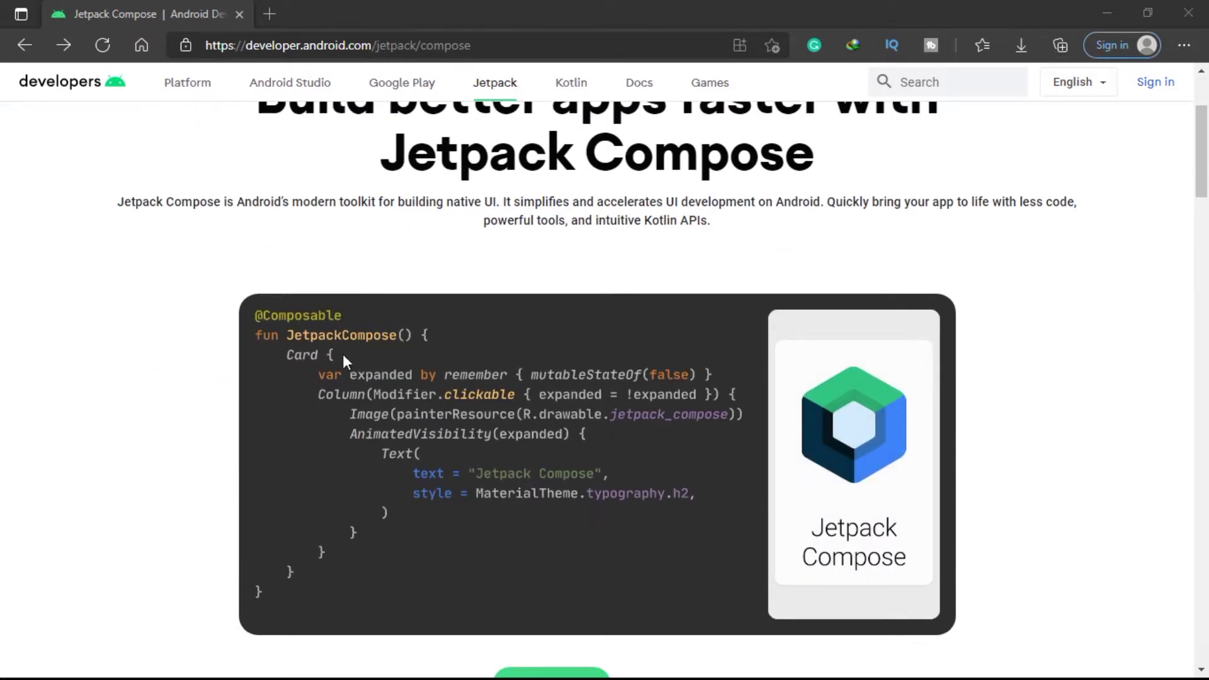
pyautogui.scroll(-2, 298, 334)
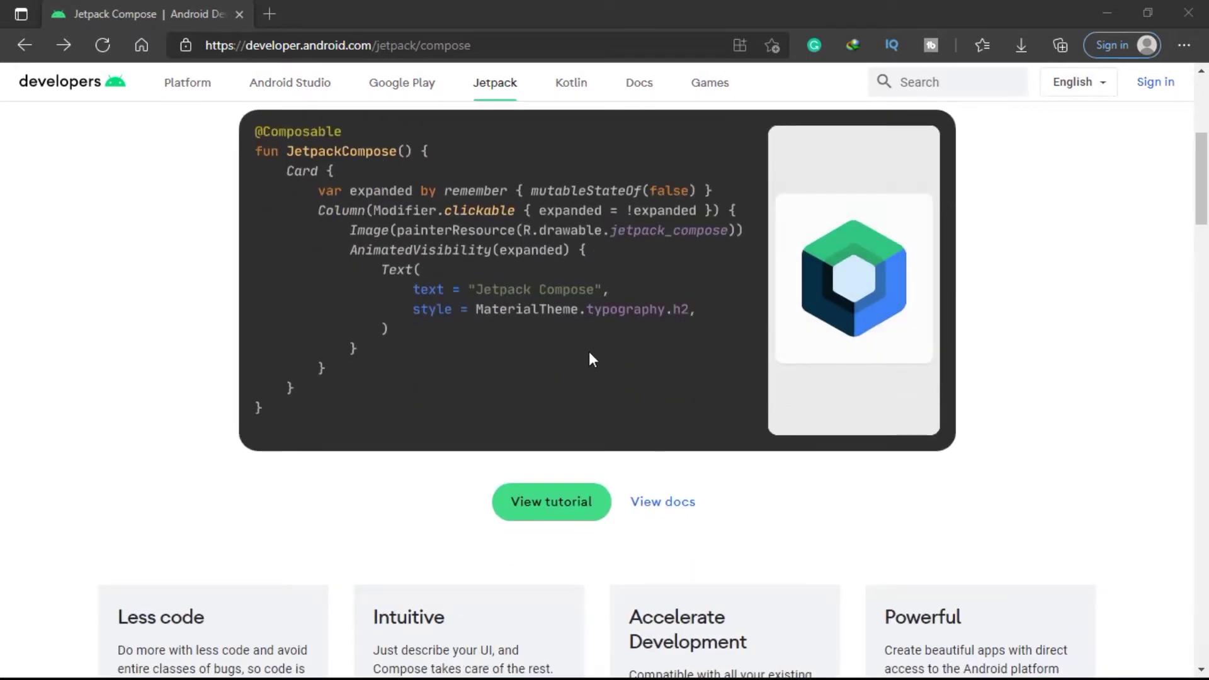
pyautogui.scroll(-3, 567, 388)
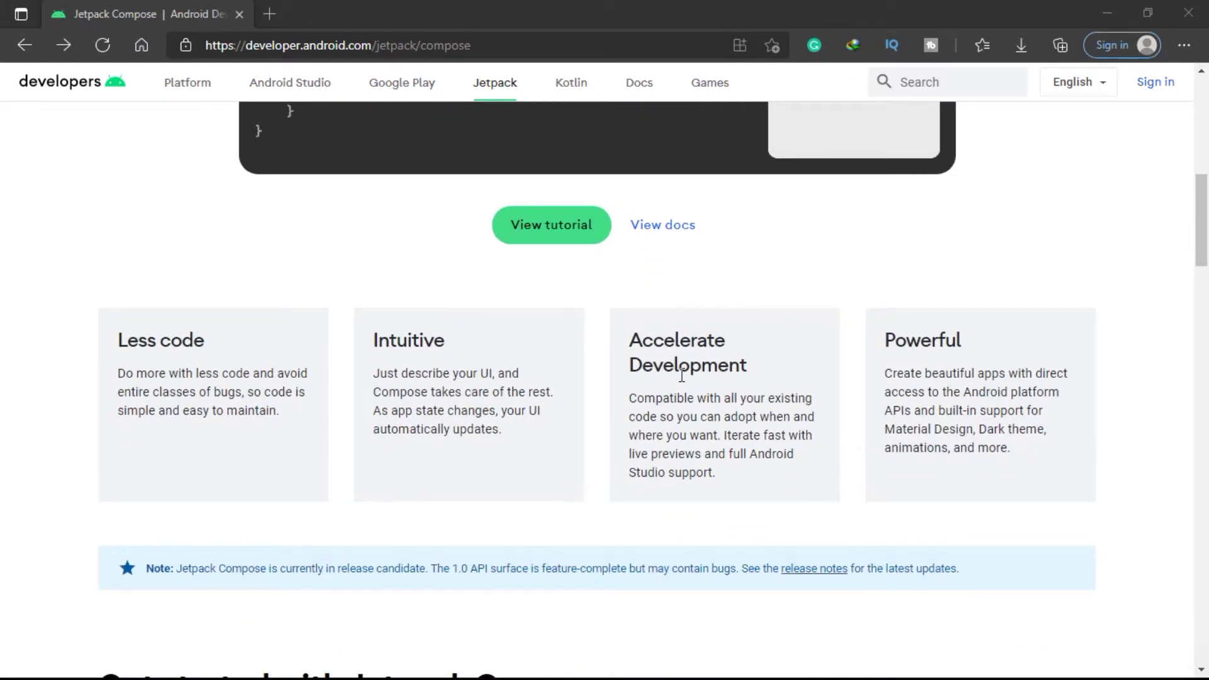
pyautogui.scroll(-2, 410, 345)
pyautogui.scroll(-2, 410, 346)
pyautogui.scroll(-2, 411, 346)
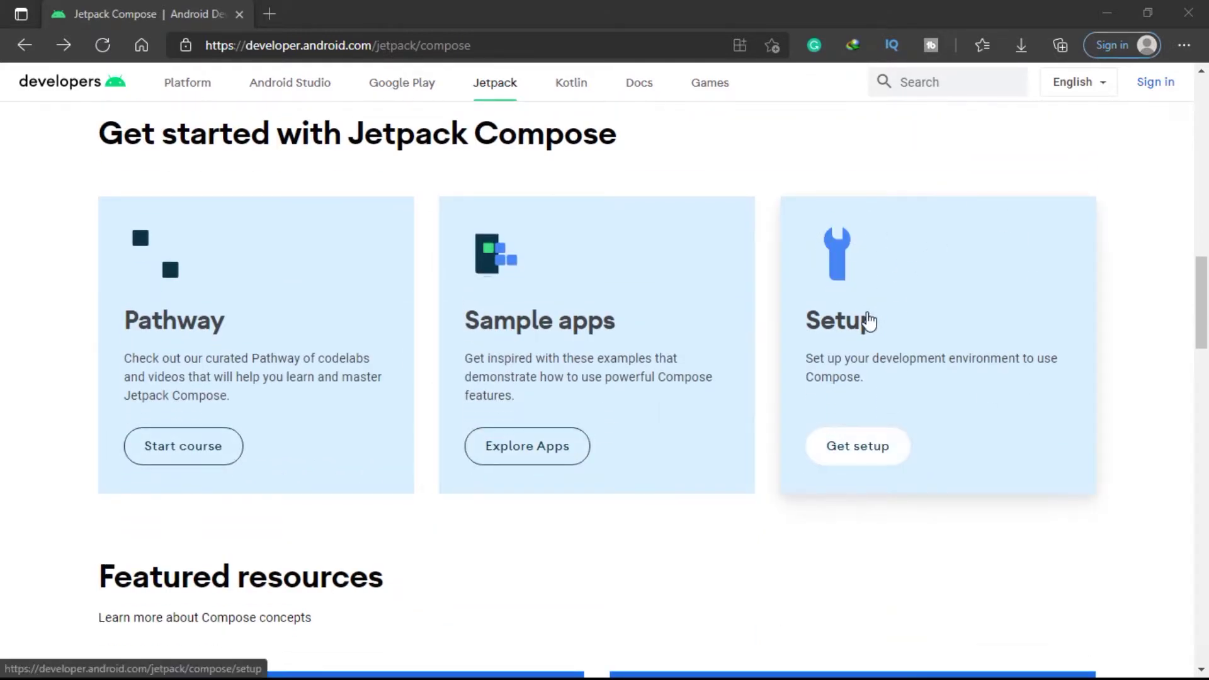
# Follow the 'Get setup' button on the Setup card to the 'Use Android Studio with Jetpack Compose' guide.
pyautogui.click(866, 454)
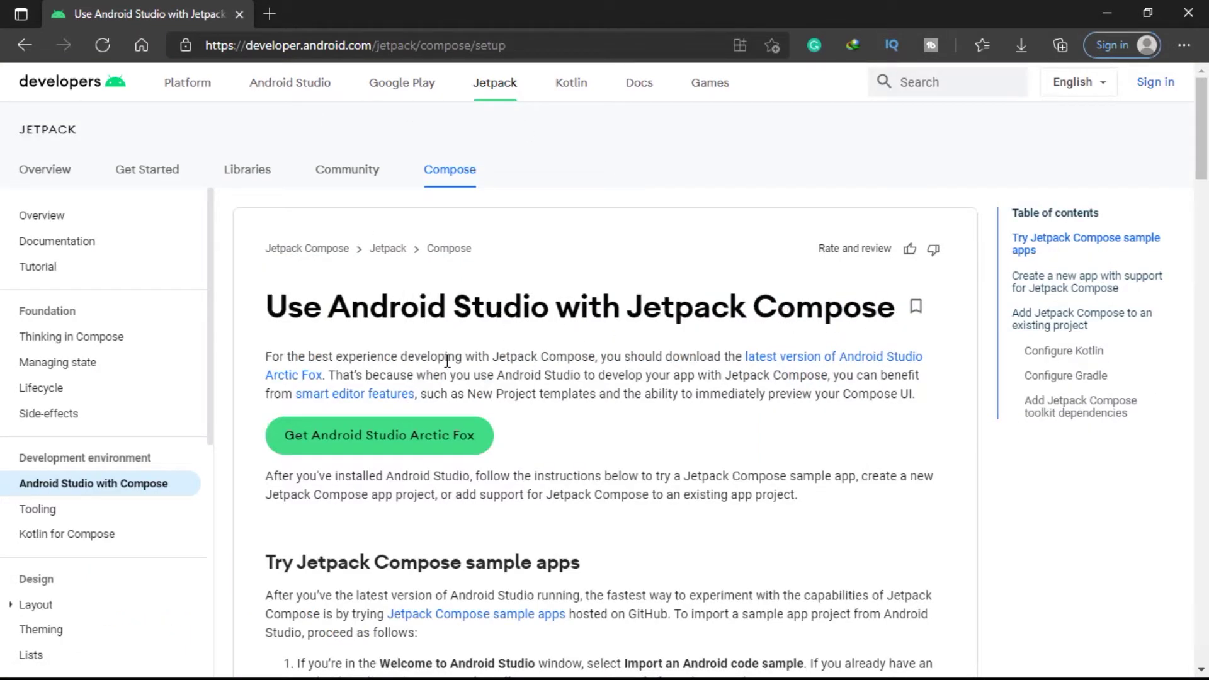
pyautogui.scroll(-1, 447, 362)
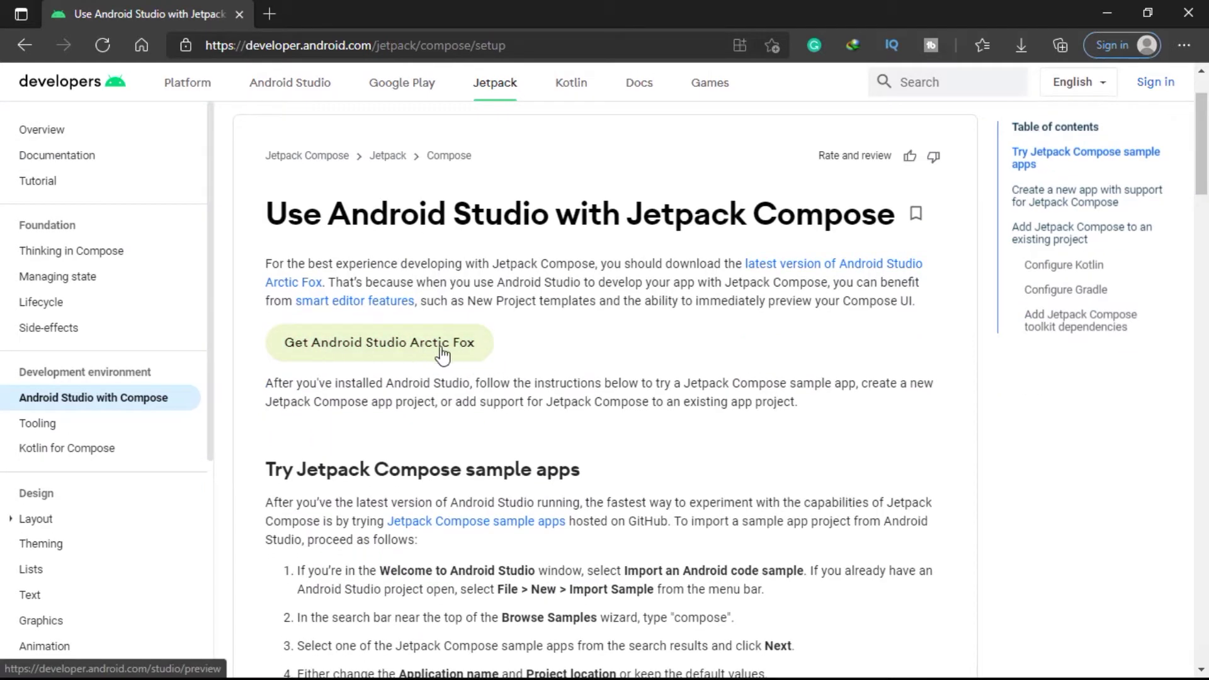
# Follow the 'Get Android Studio Arctic Fox' link to the Android Studio preview page.
pyautogui.click(391, 351)
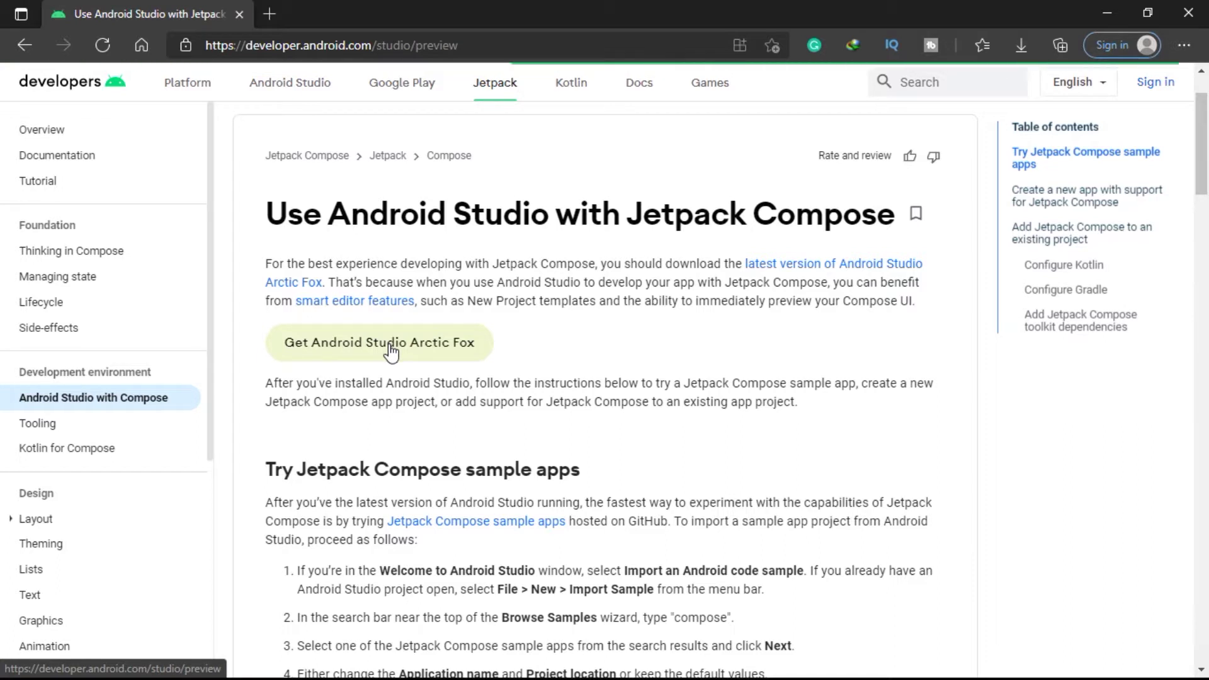
# Highlight the 'Preview release' heading text on the Android Studio preview page.
pyautogui.moveTo(417, 356); pyautogui.dragTo(838, 378)
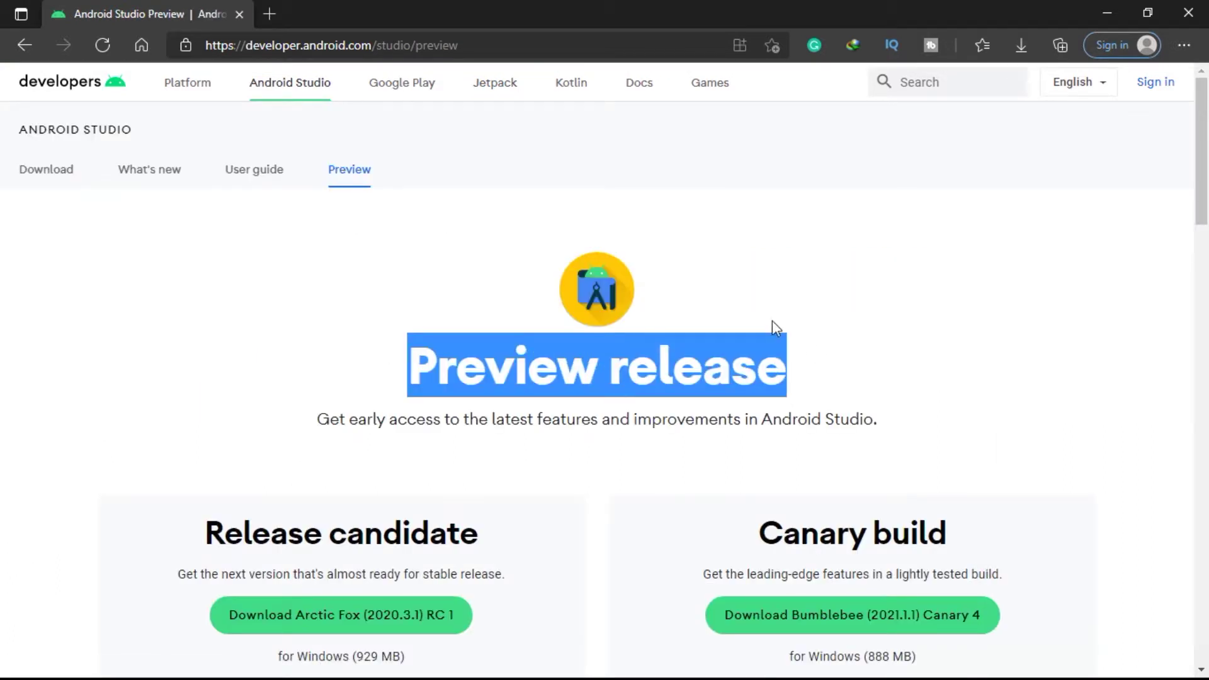
pyautogui.scroll(-2, 592, 347)
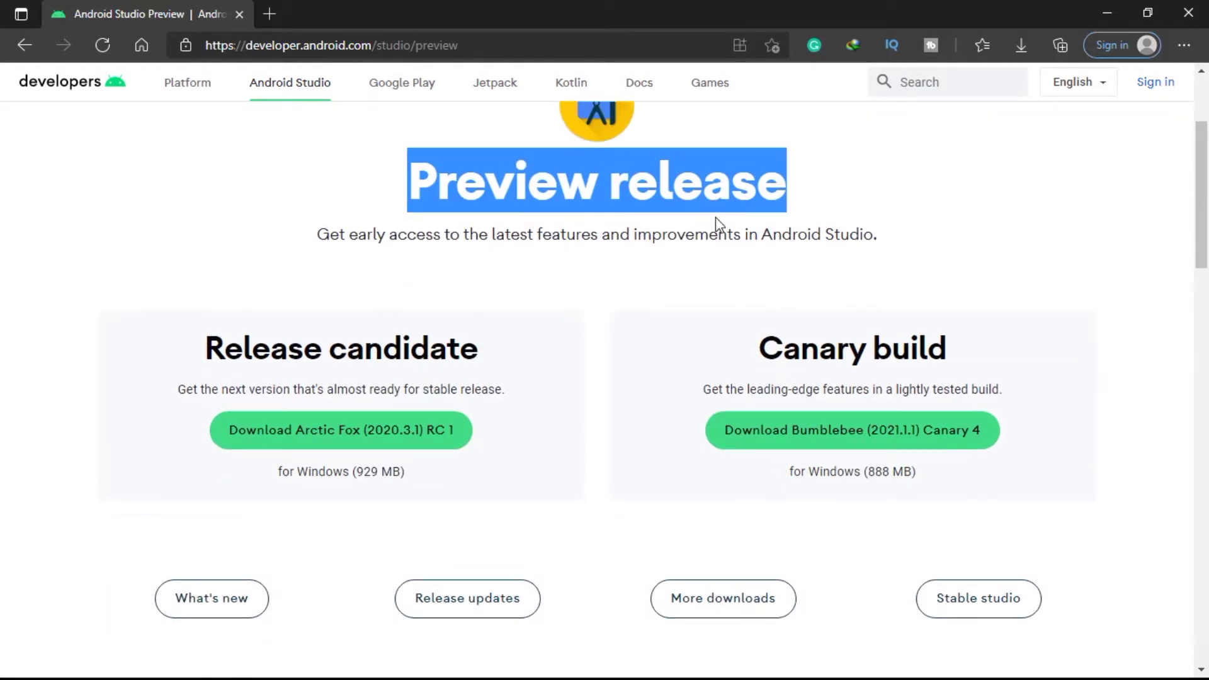
pyautogui.scroll(-1, 787, 431)
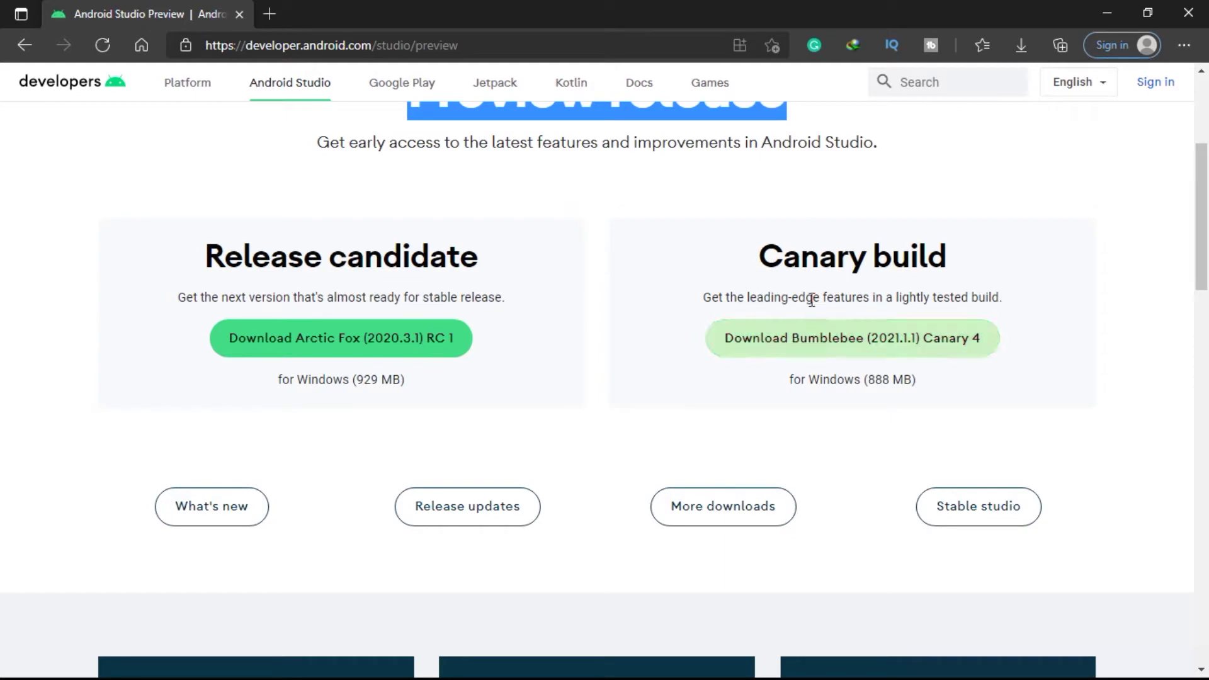
# Accept the license and download the 2021.1.1.4 Windows zip, pausing it at 41.3 MB.
pyautogui.click(829, 347)
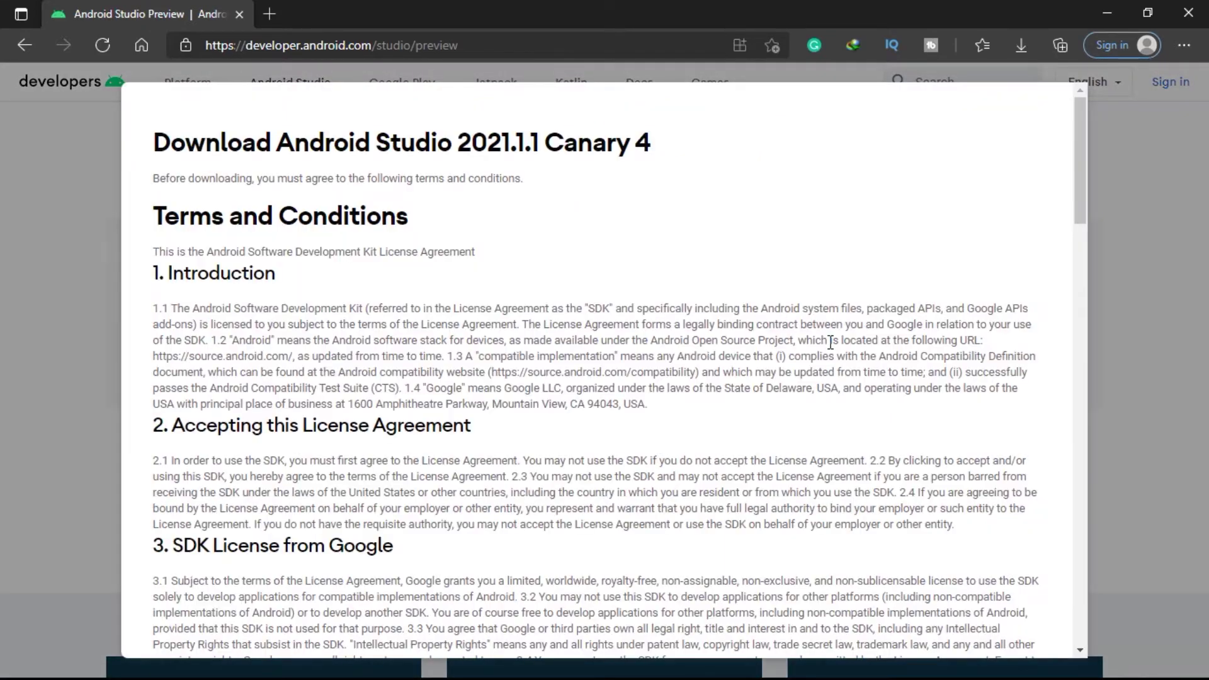
pyautogui.scroll(-3, 415, 282)
pyautogui.scroll(-5, 415, 281)
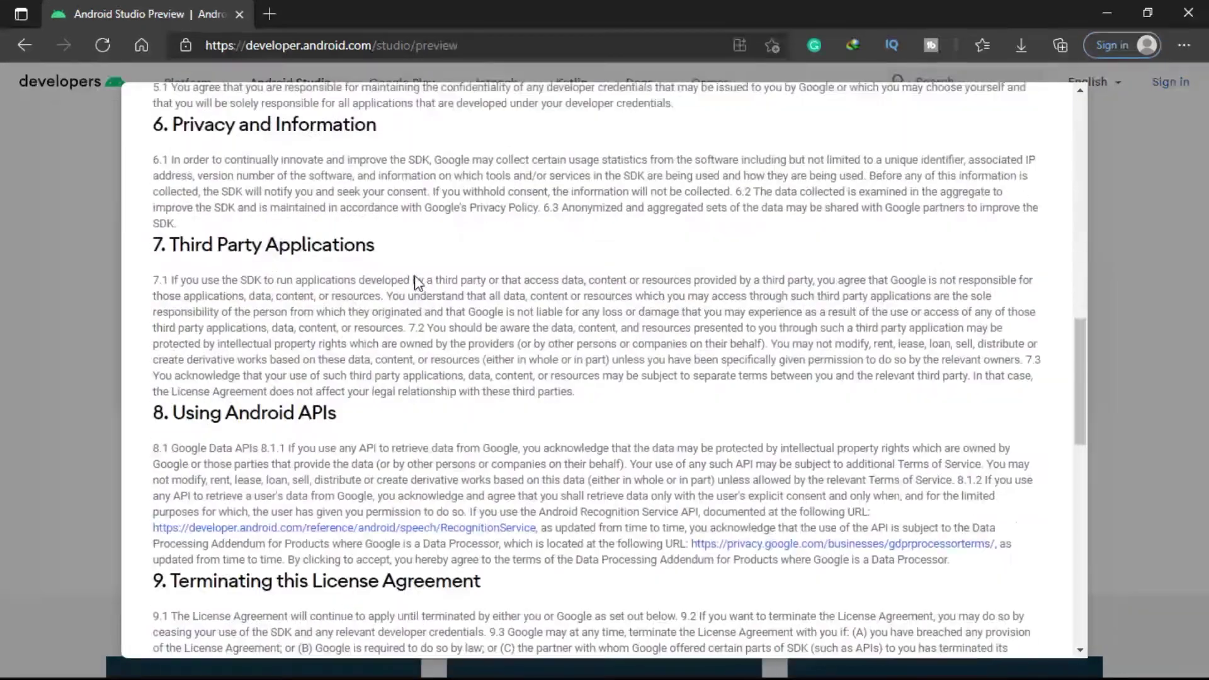
pyautogui.scroll(-5, 415, 282)
pyautogui.scroll(-3, 415, 282)
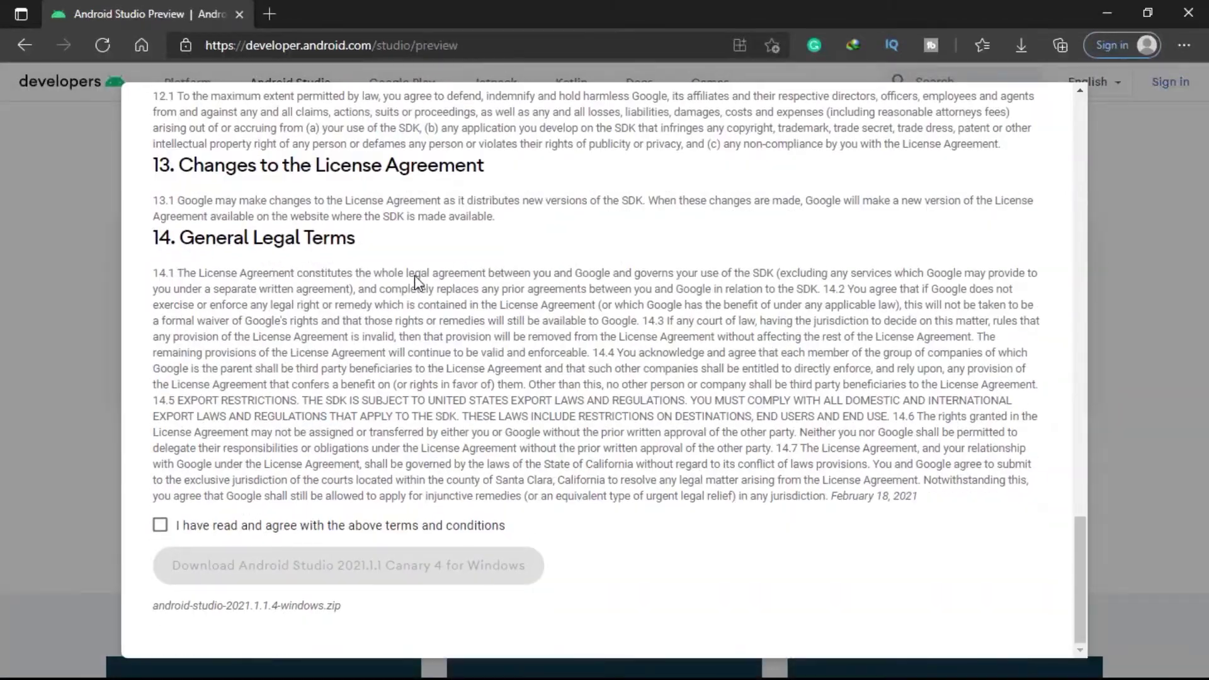
pyautogui.click(160, 525)
pyautogui.click(345, 574)
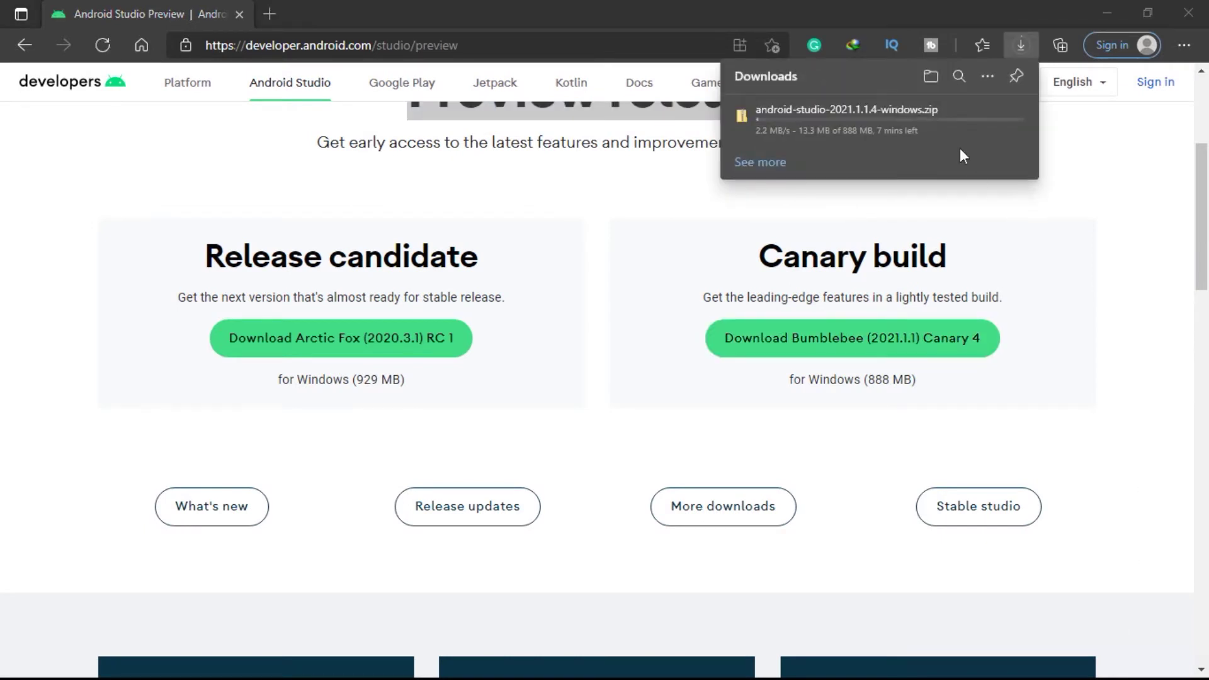
pyautogui.moveTo(846, 120)
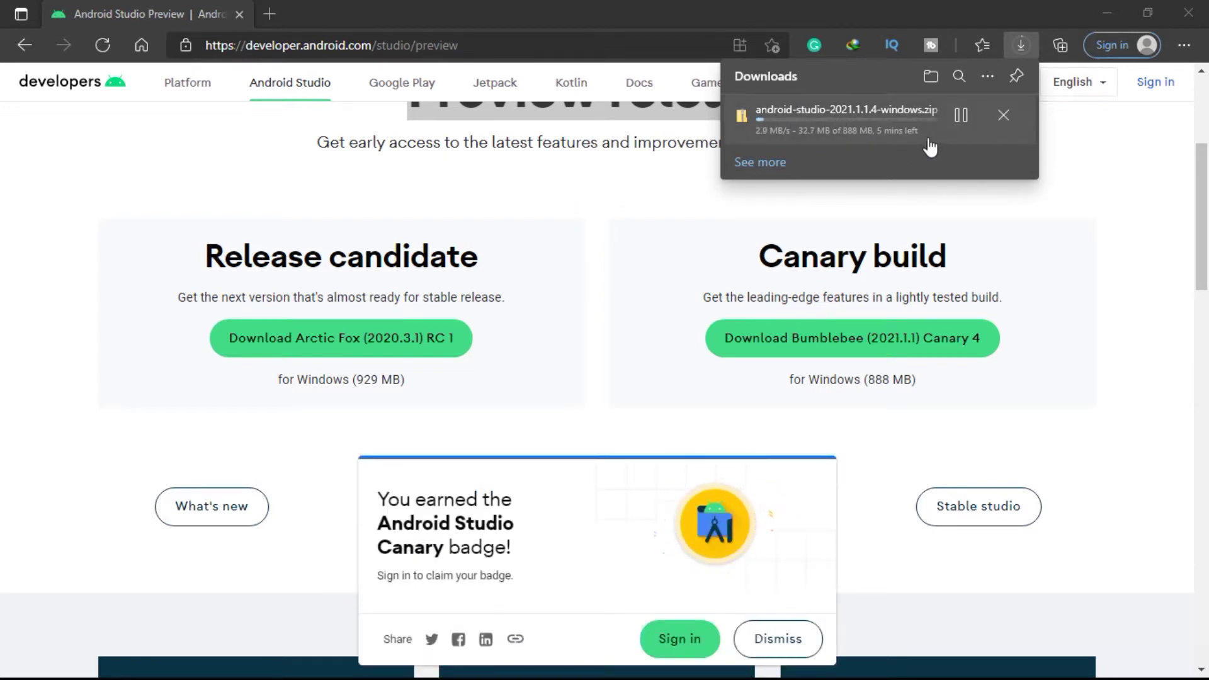
pyautogui.click(963, 115)
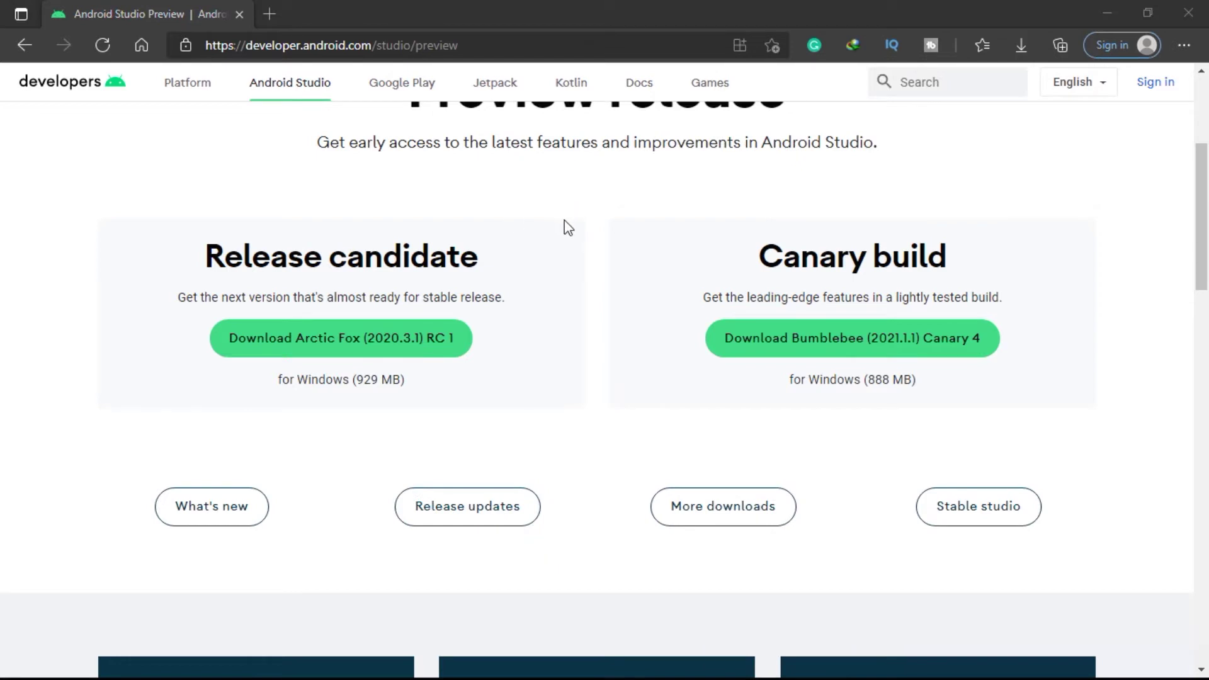
# Extract the android studio zip into an 'android studio' folder beside it on drive F.
pyautogui.hotkey('alt', 'Tab')
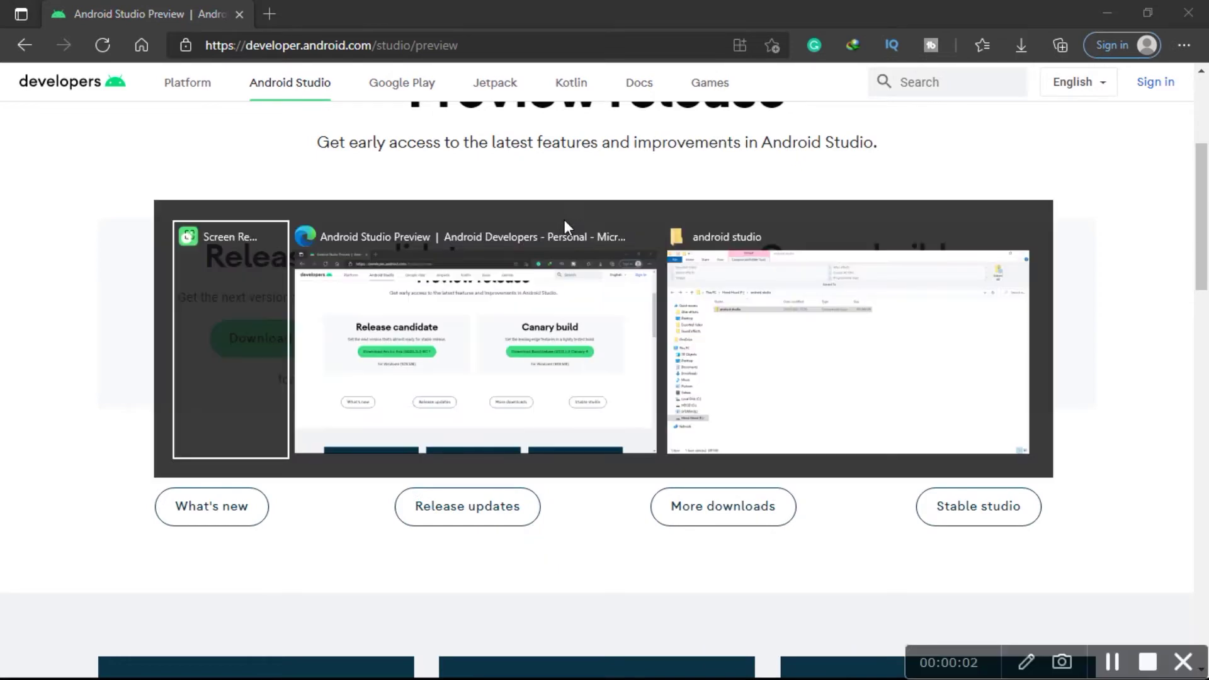
pyautogui.press('Tab')
pyautogui.press('Tab')
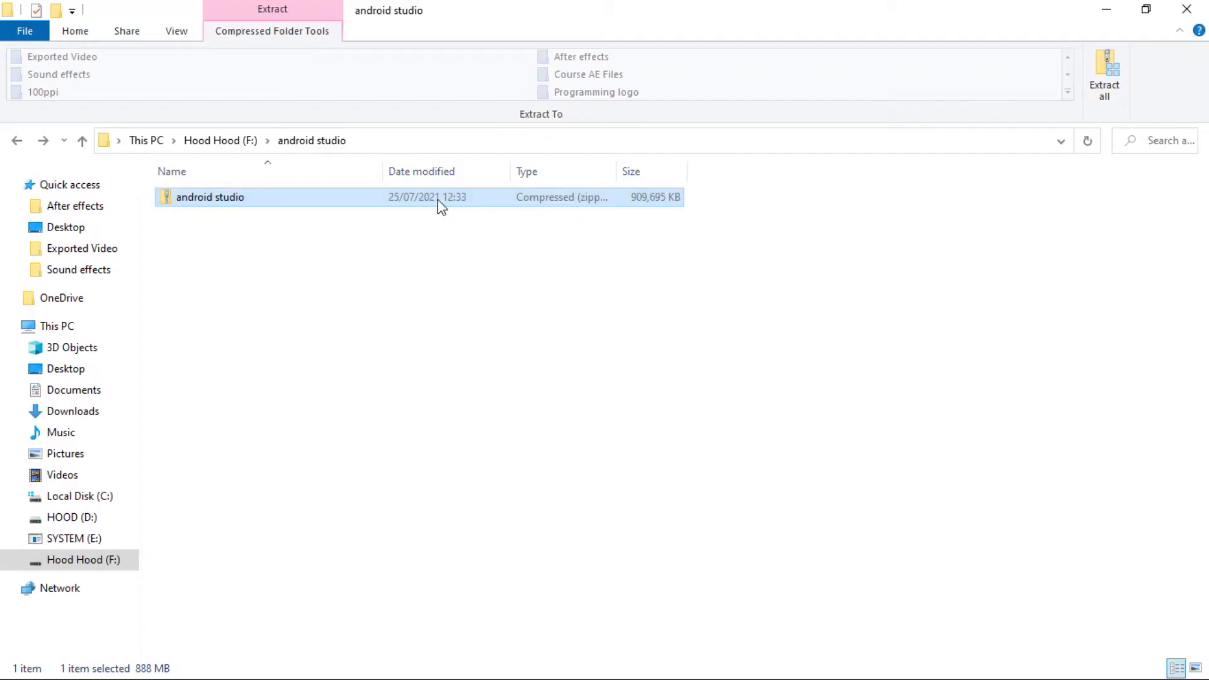
pyautogui.doubleClick(297, 201)
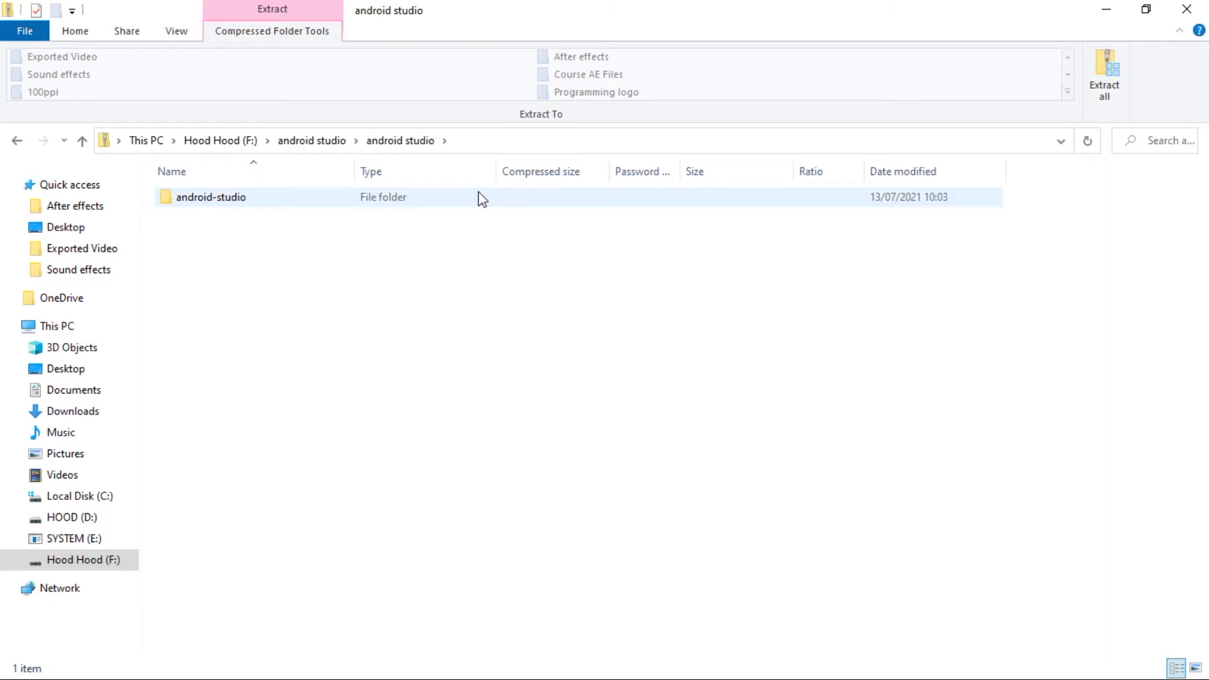
pyautogui.click(1110, 74)
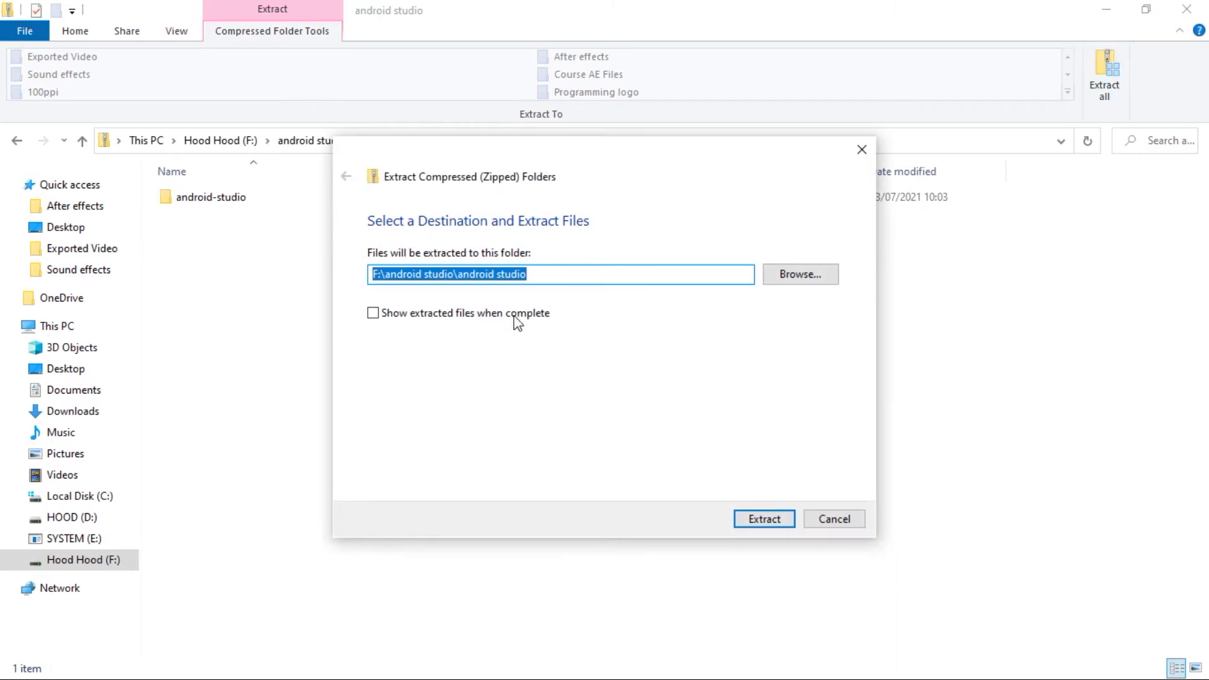
pyautogui.click(776, 519)
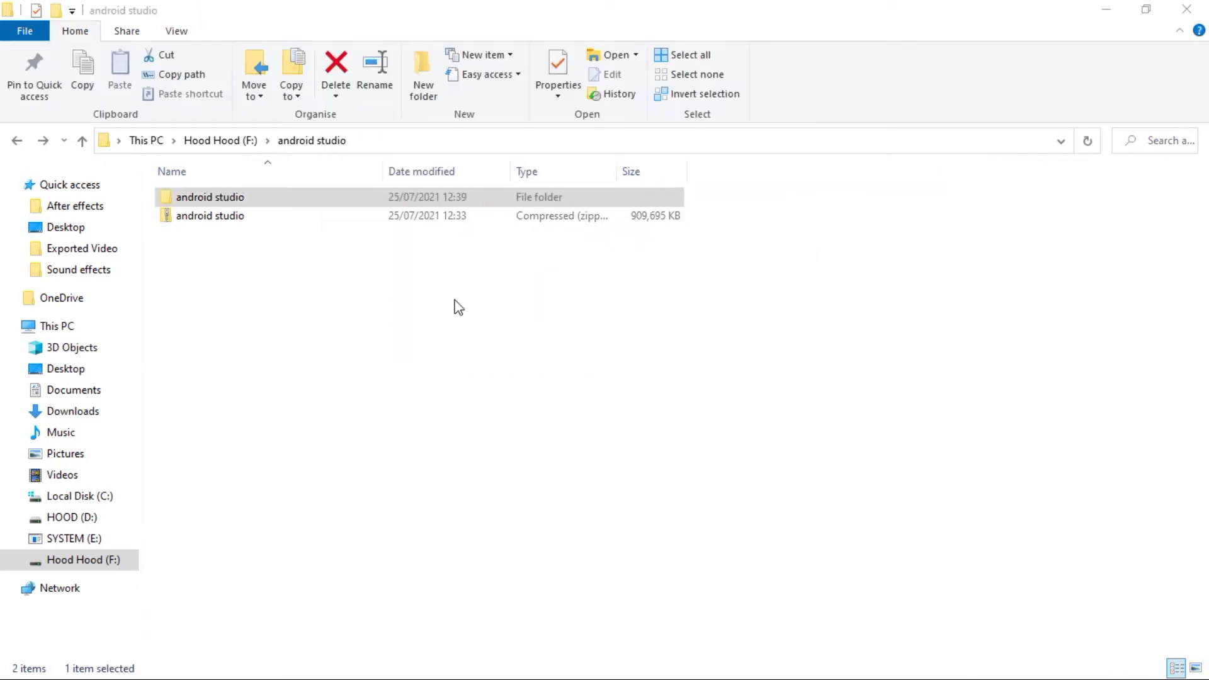
# Go to android studio > android-studio > bin and bring up studio64's context menu.
pyautogui.click(215, 202)
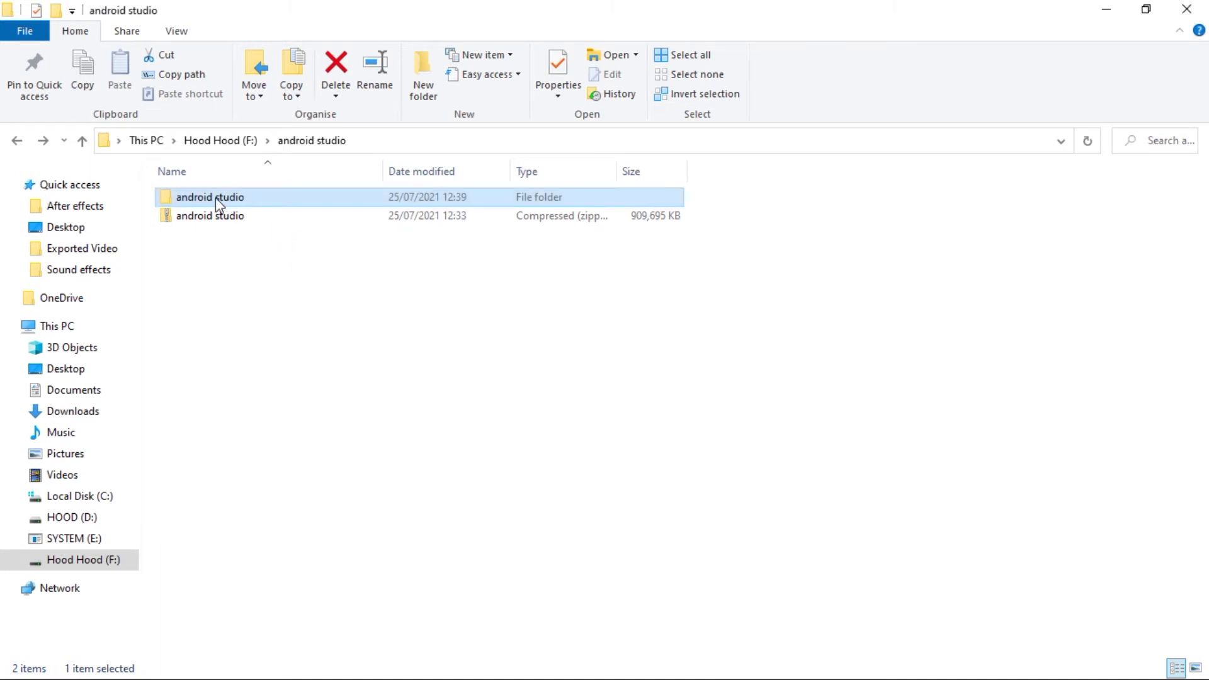
pyautogui.doubleClick(216, 197)
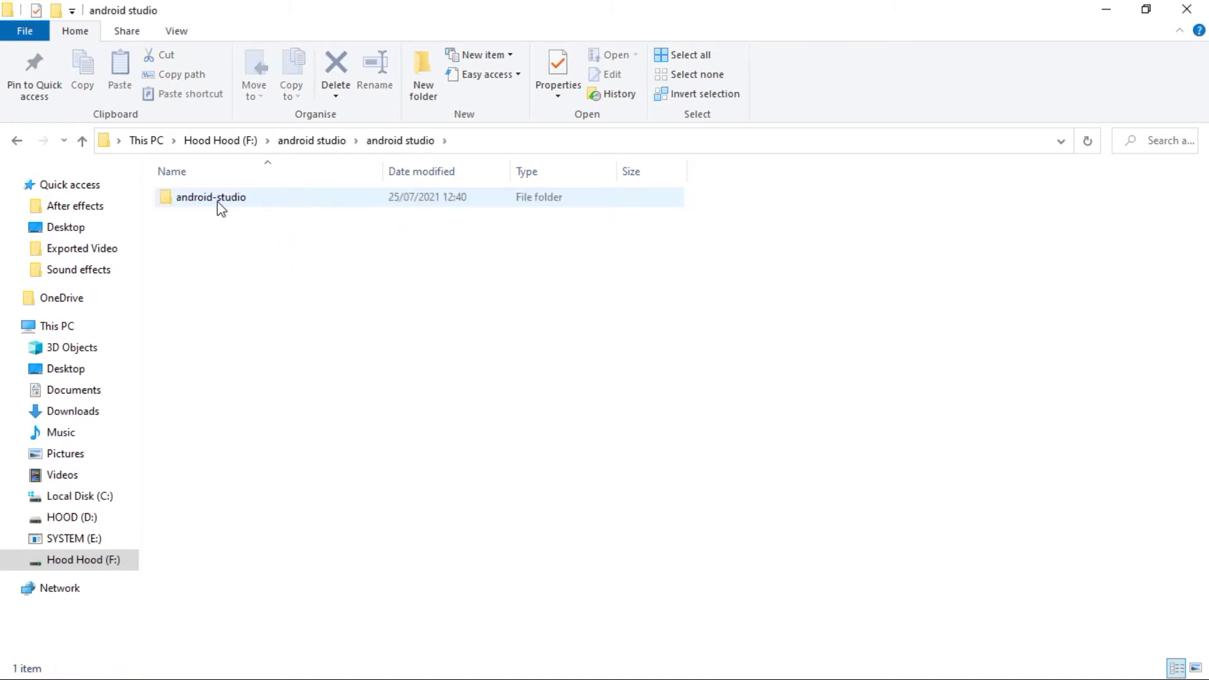
pyautogui.click(218, 201)
pyautogui.doubleClick(217, 199)
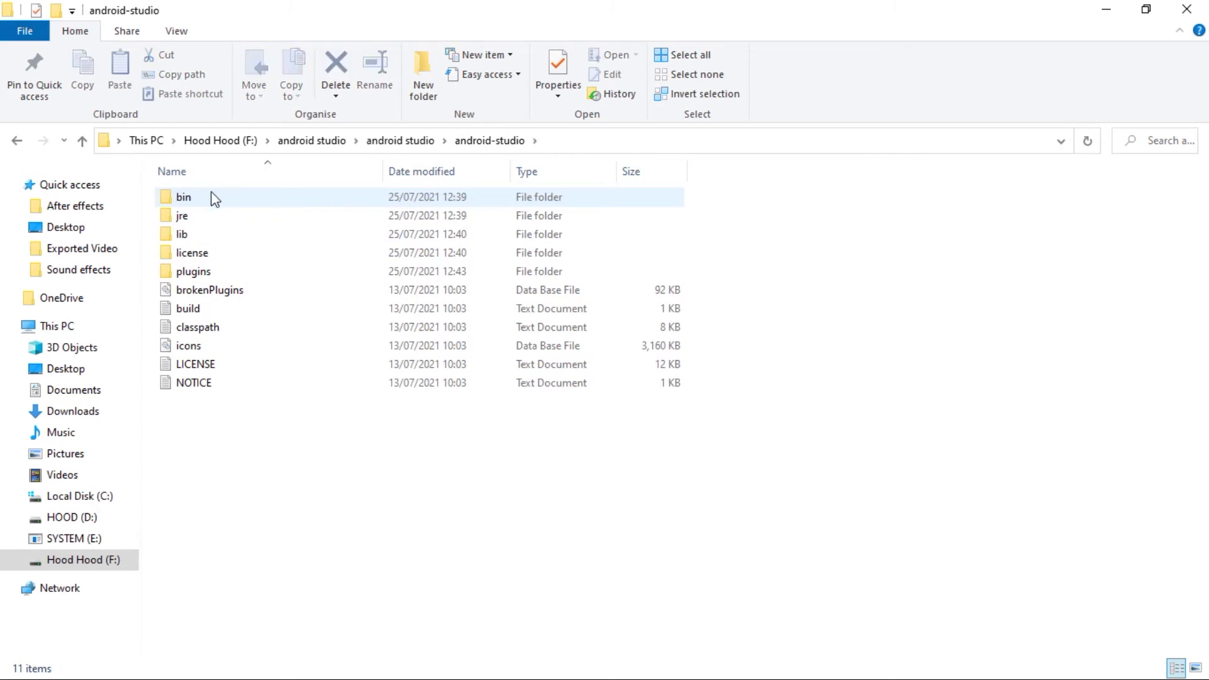
pyautogui.click(203, 199)
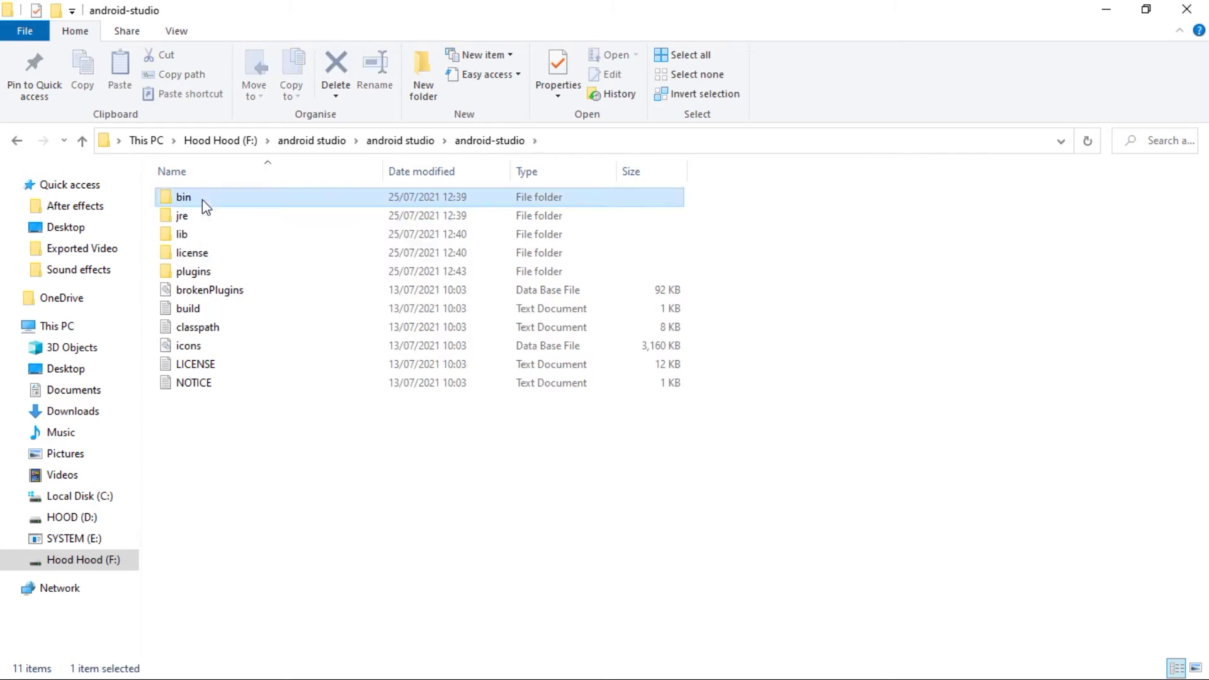
pyautogui.doubleClick(202, 200)
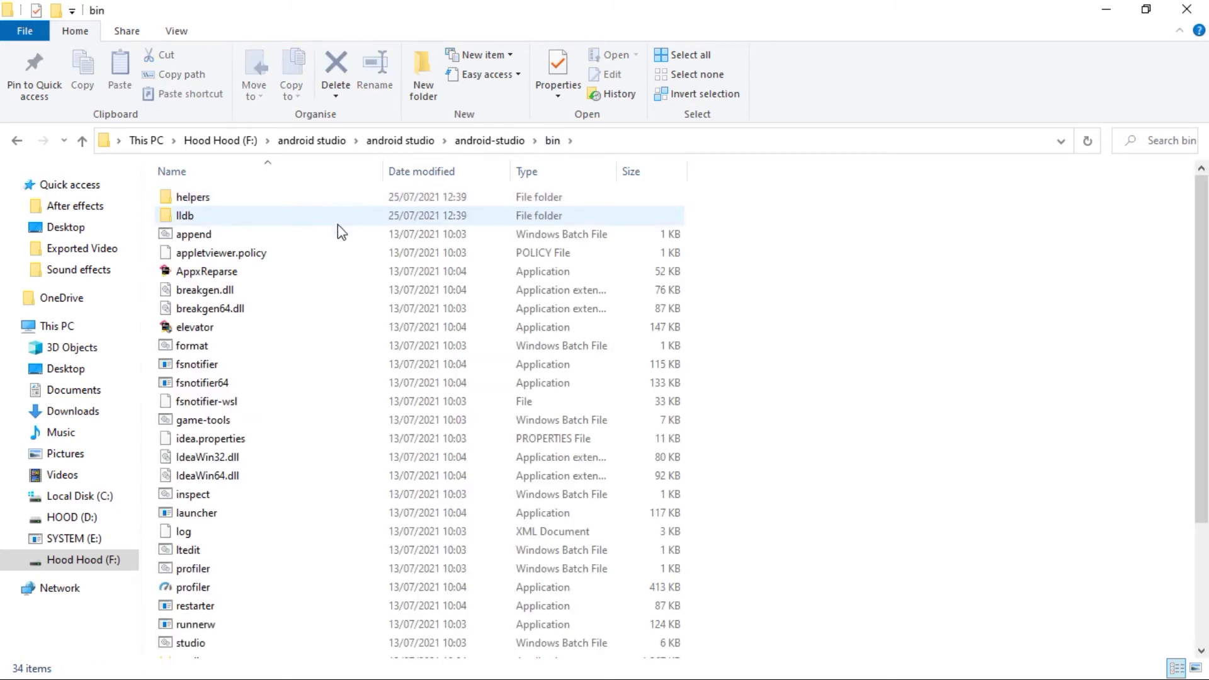
pyautogui.scroll(-1, 333, 228)
pyautogui.scroll(-2, 333, 228)
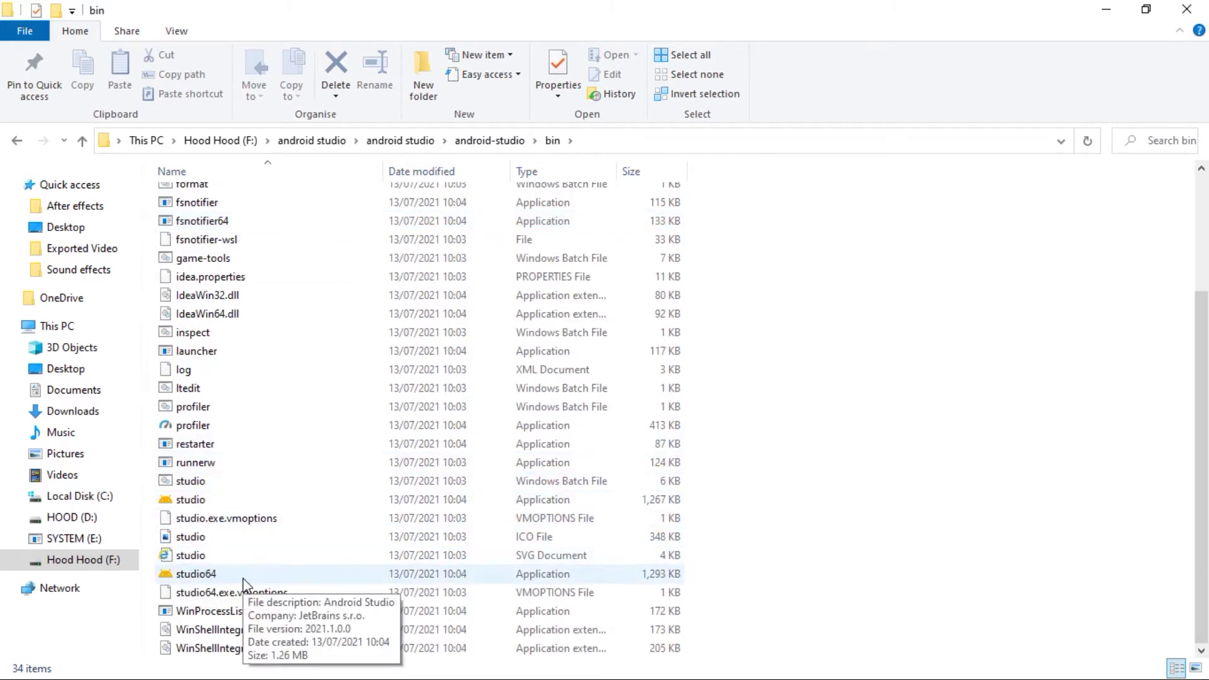
pyautogui.click(330, 578)
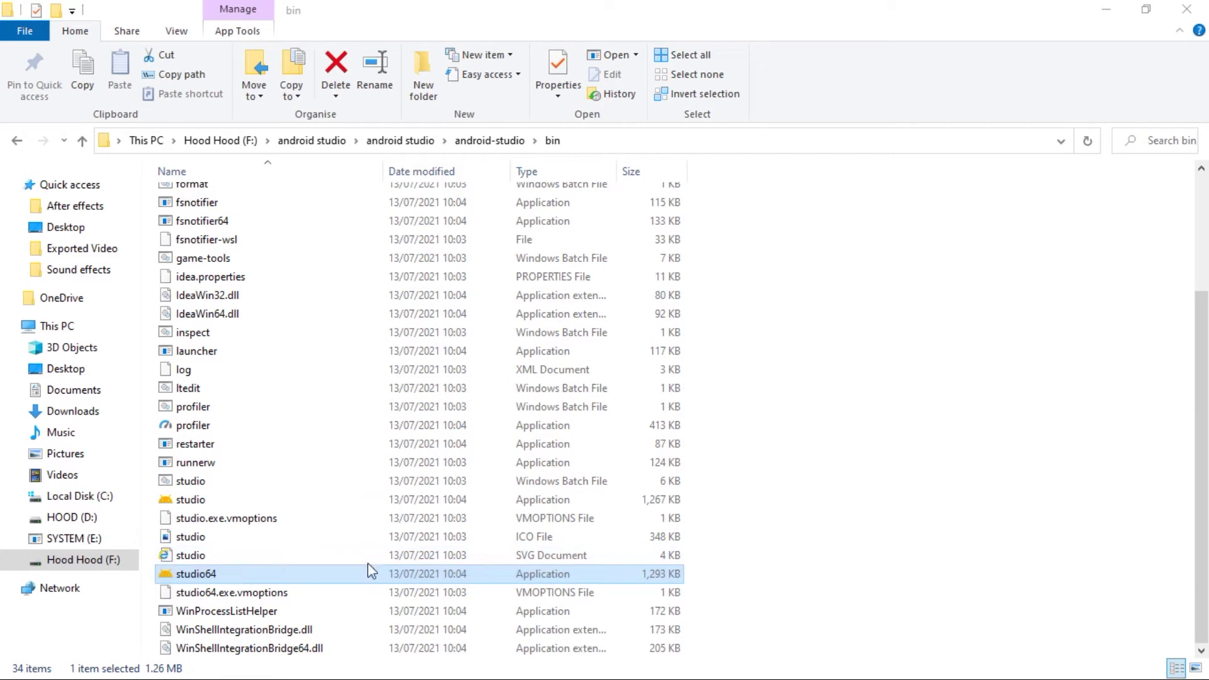
pyautogui.rightClick(430, 575)
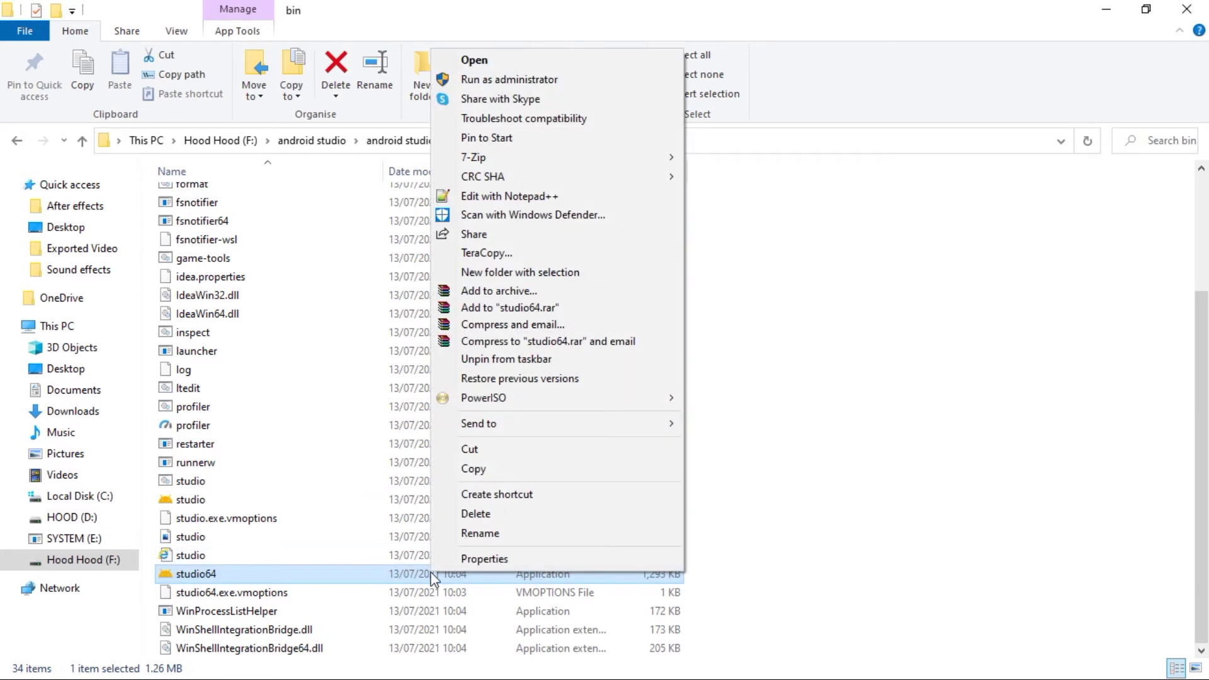
# Pin studio64 to Start, launch Android Studio, dismiss Screen Reader Support, and choose 'Do not import settings'.
pyautogui.click(532, 146)
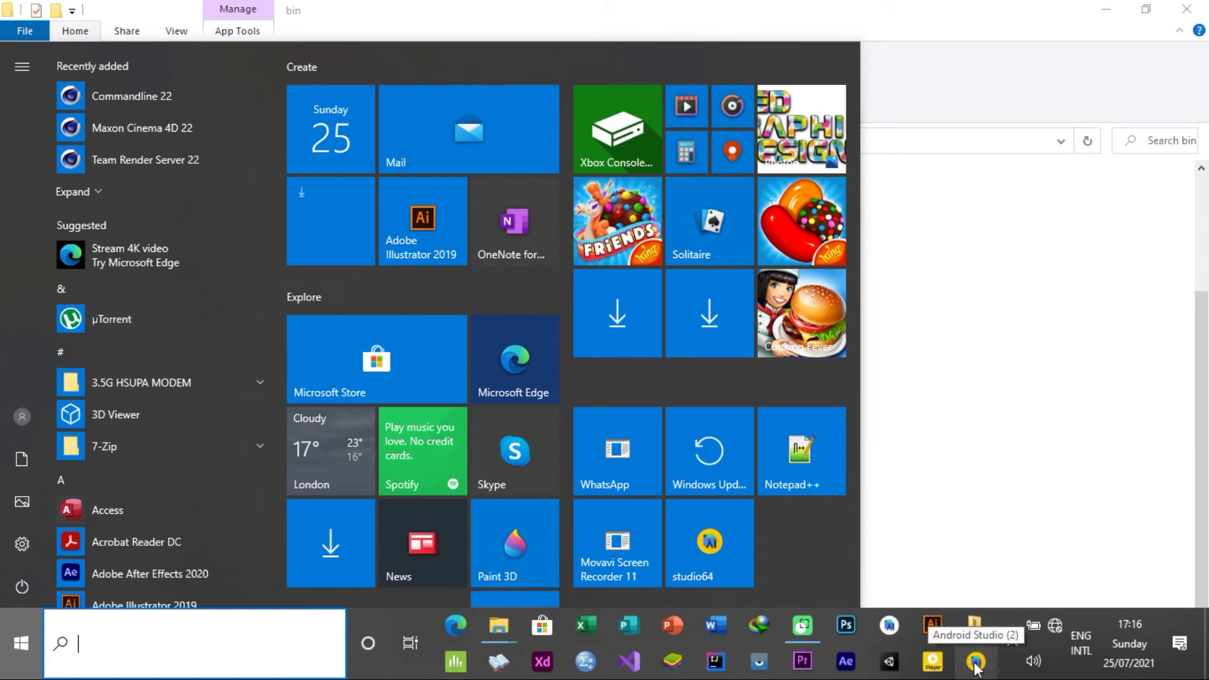
pyautogui.click(975, 668)
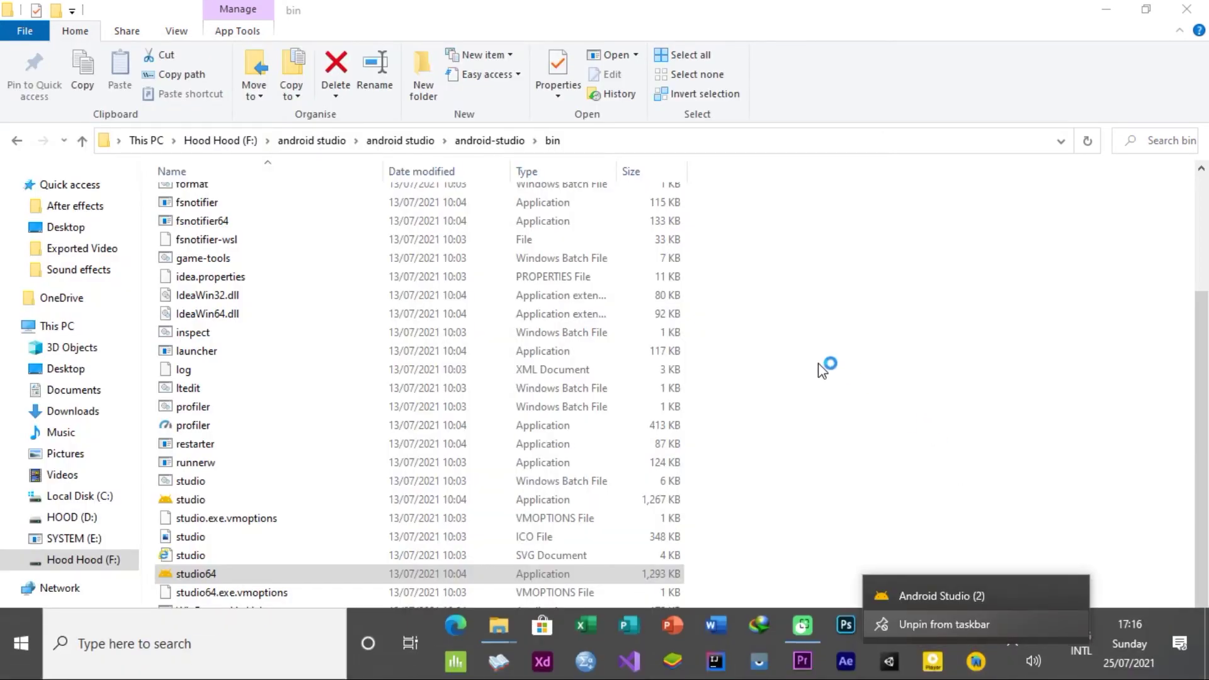
pyautogui.click(955, 596)
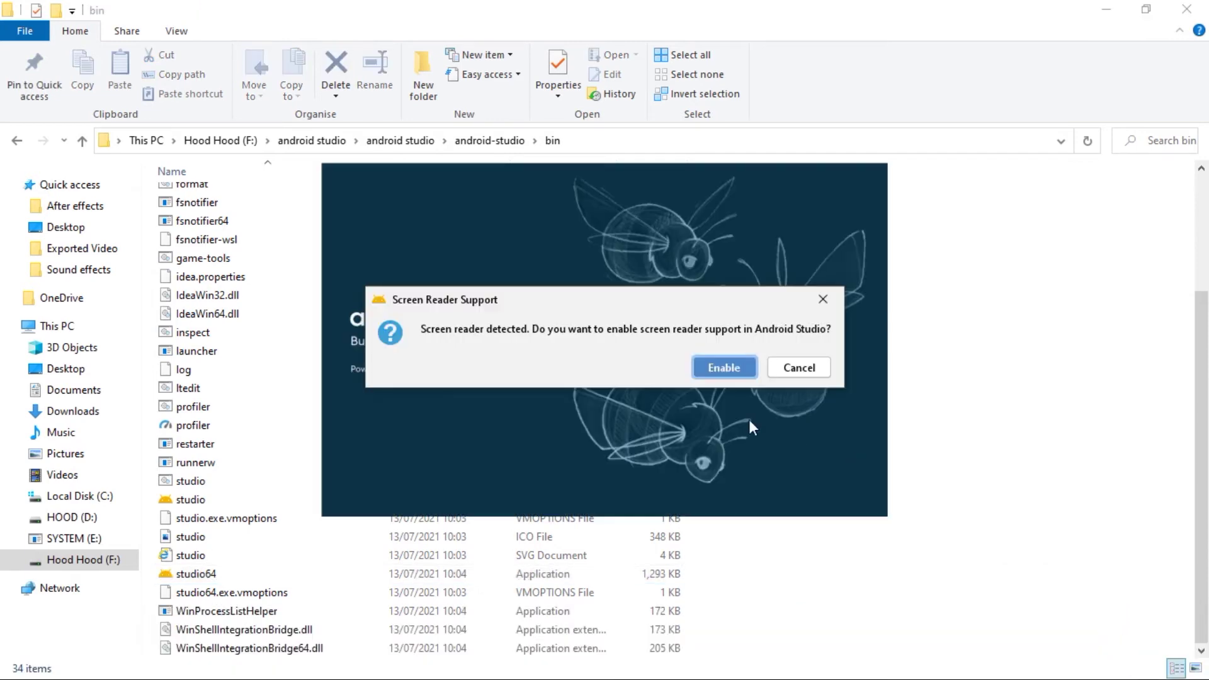
pyautogui.click(723, 369)
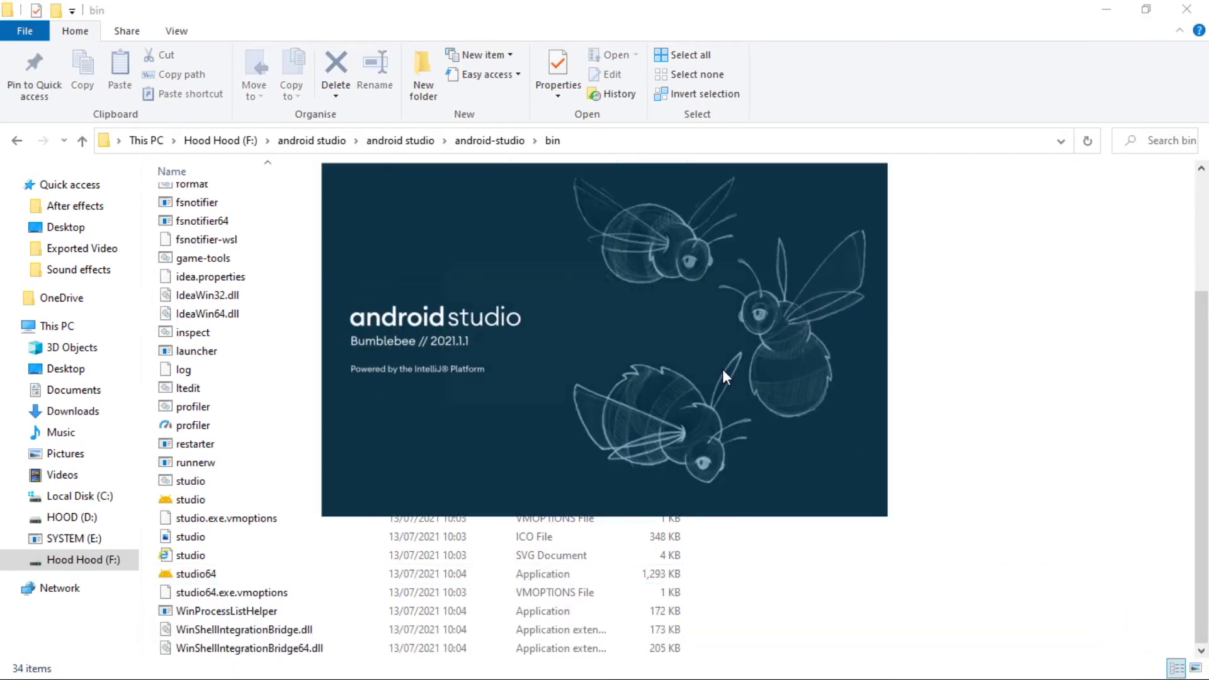
pyautogui.click(458, 361)
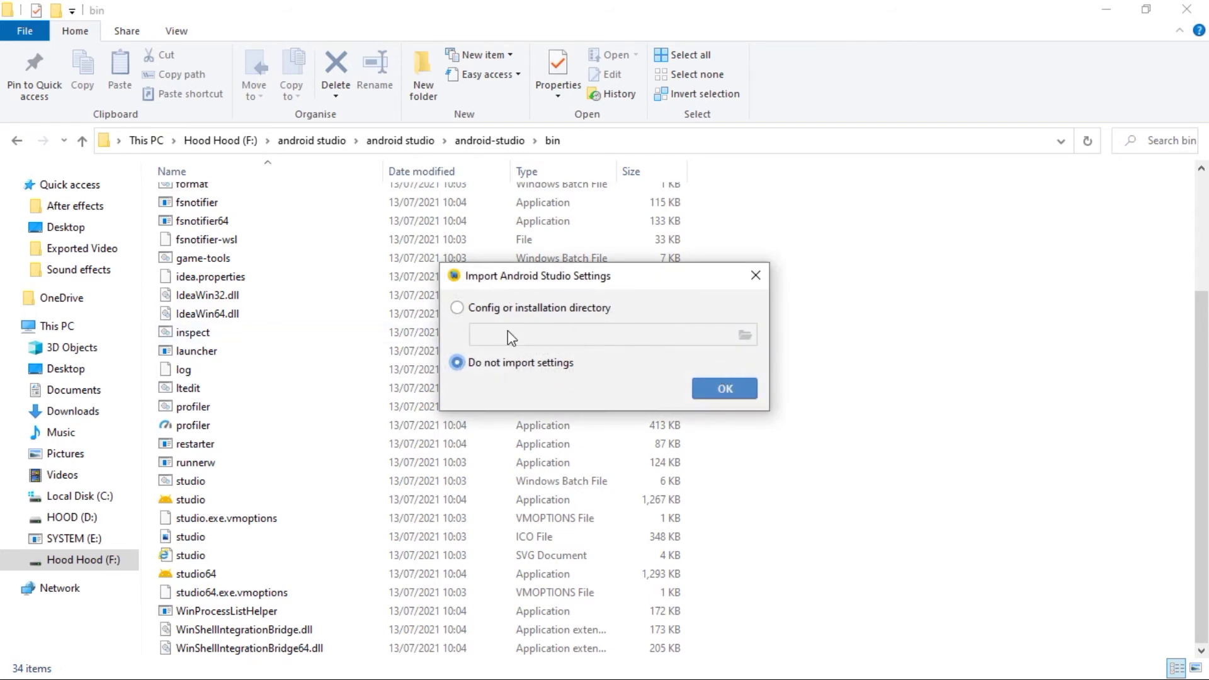
# Select 'Config or installation directory' with C:\Program Files\Android\Android Studio as the source, and confirm.
pyautogui.press('Up')
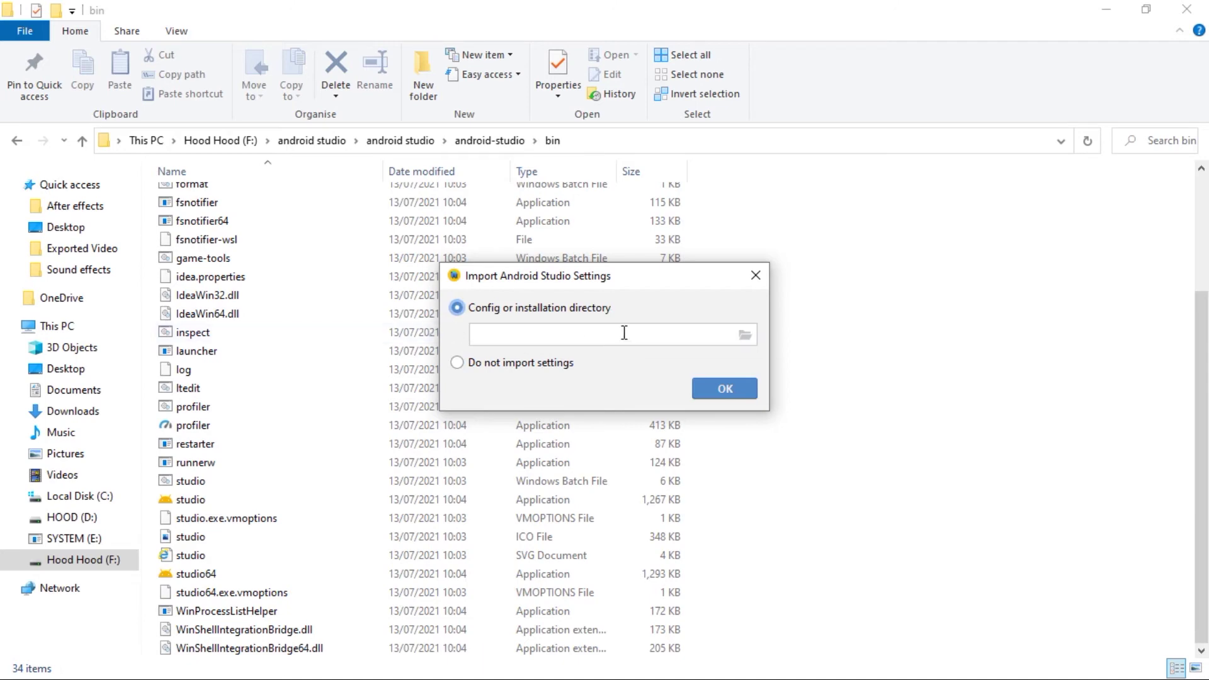
pyautogui.click(748, 342)
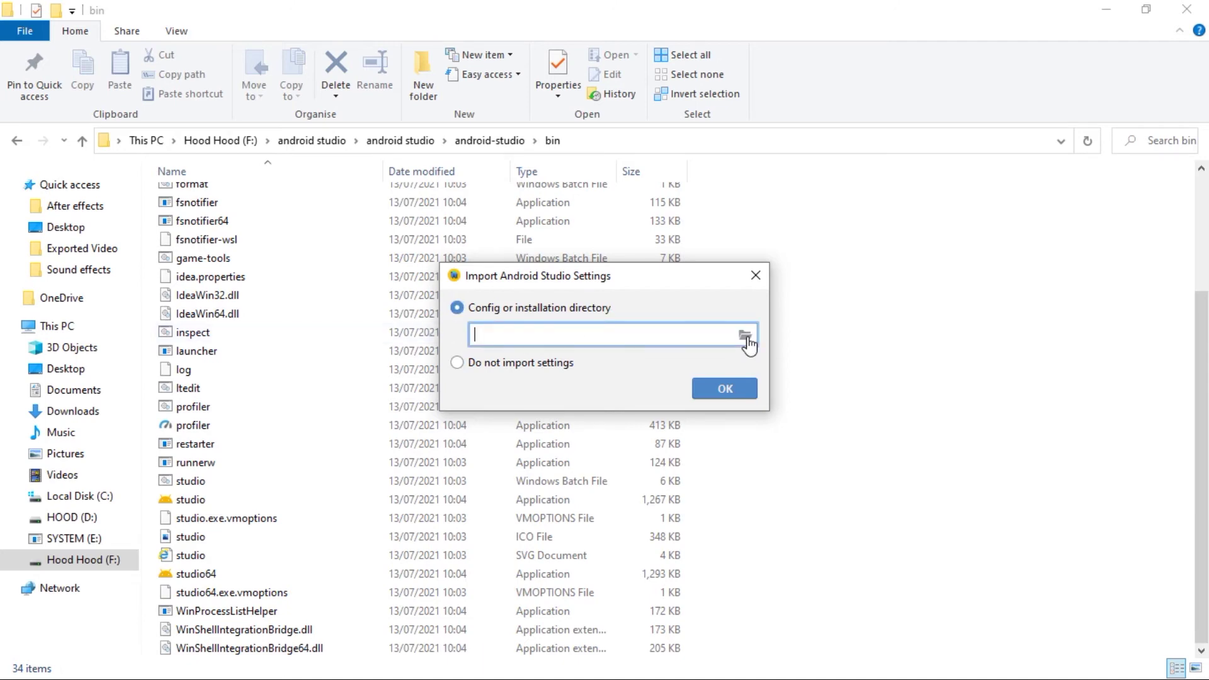
pyautogui.click(747, 338)
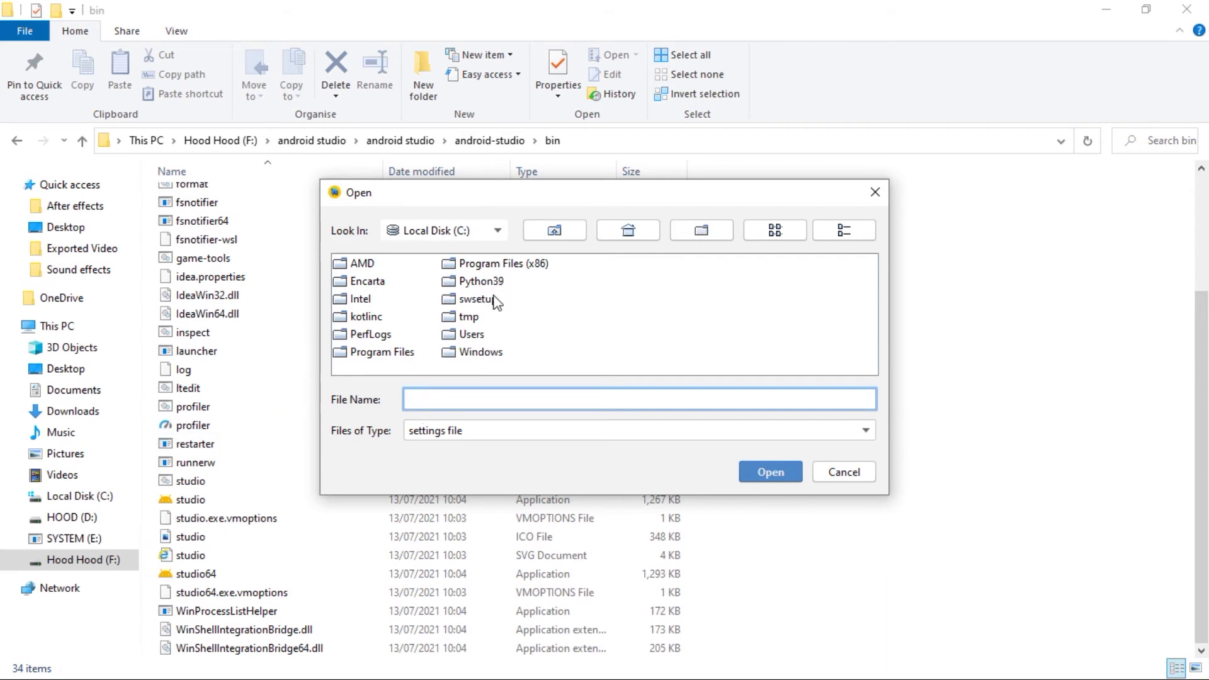
pyautogui.doubleClick(383, 351)
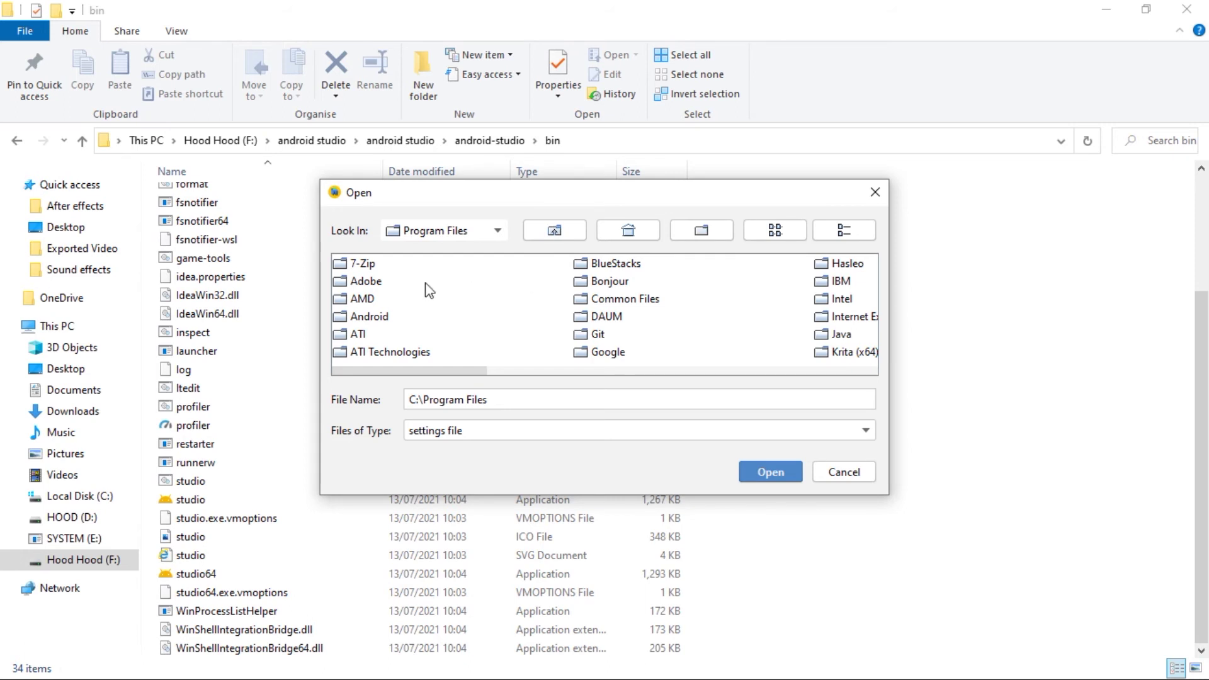
pyautogui.doubleClick(364, 318)
pyautogui.click(385, 265)
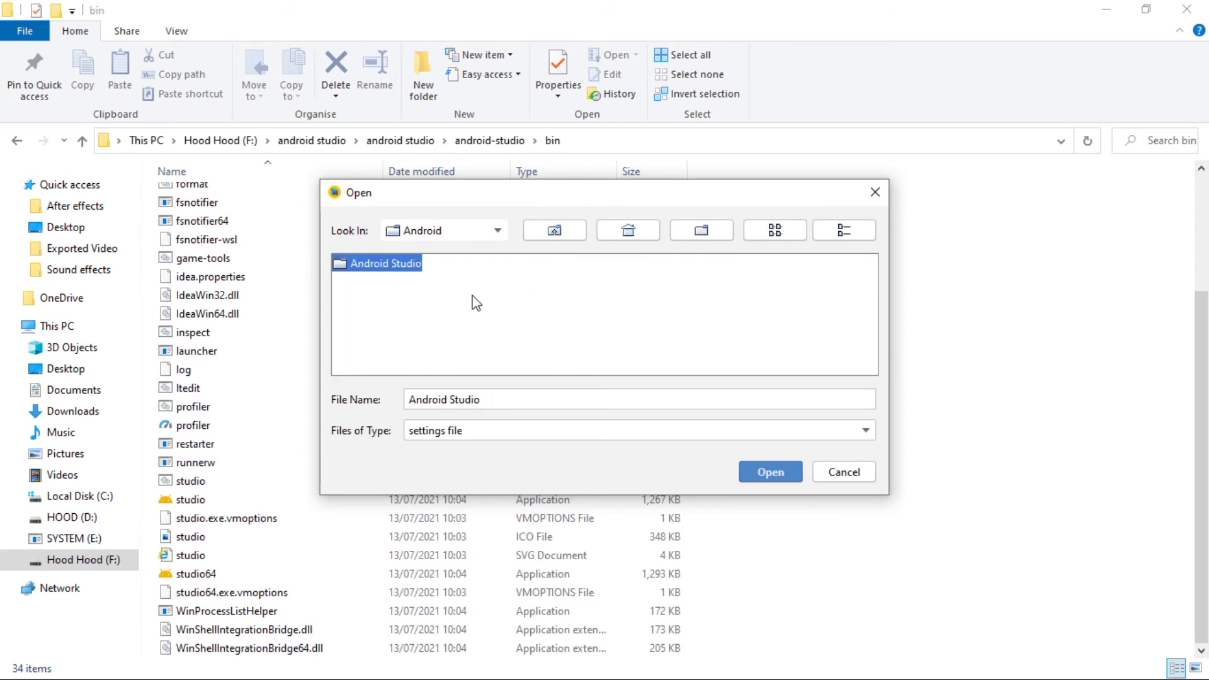
pyautogui.click(768, 472)
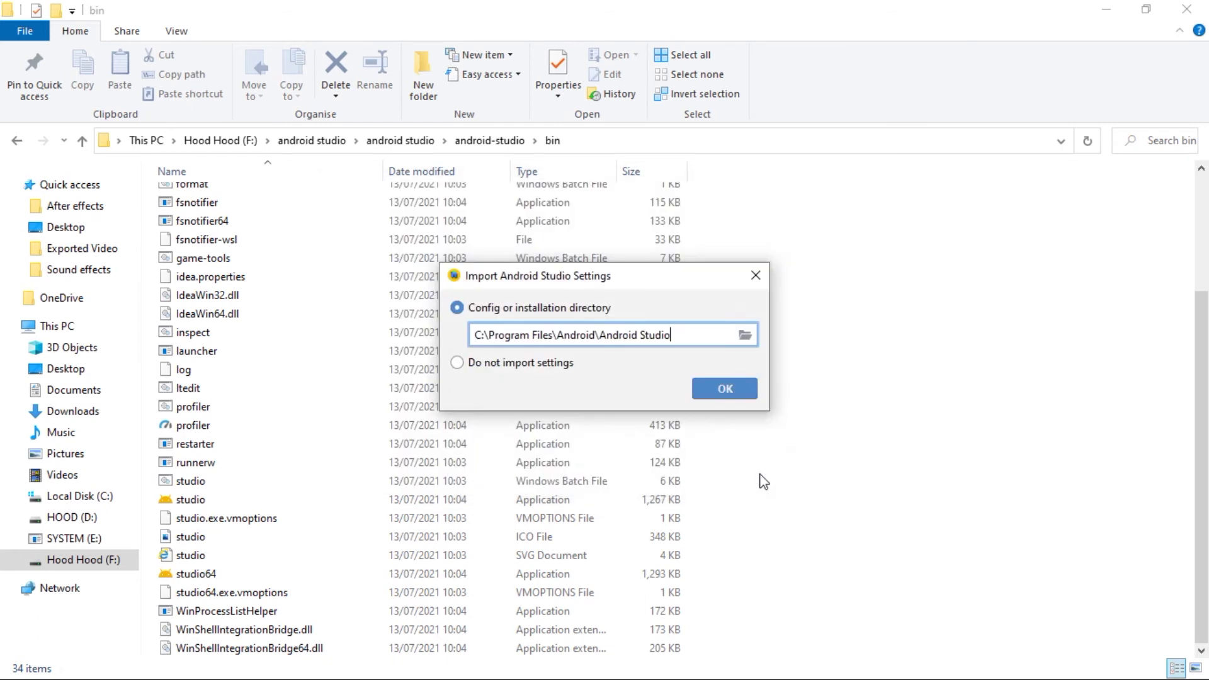
pyautogui.click(737, 393)
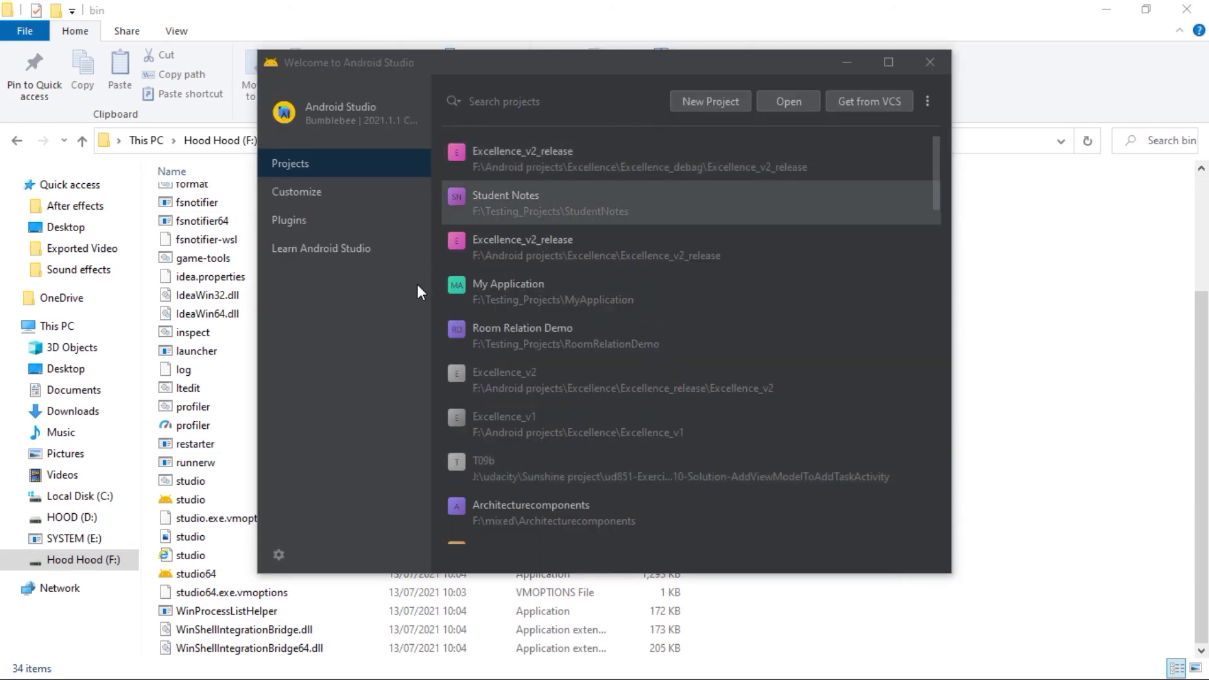
pyautogui.moveTo(639, 158)
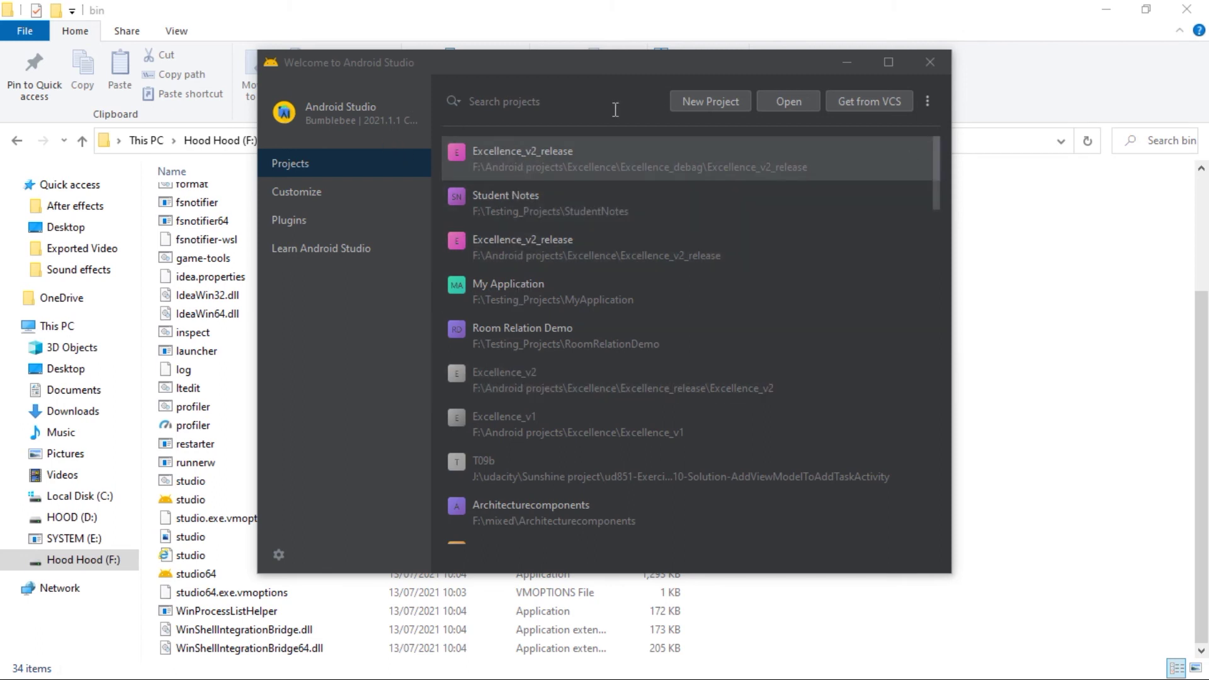
# Start a new project from the Android Studio Bumblebee welcome window.
pyautogui.click(713, 101)
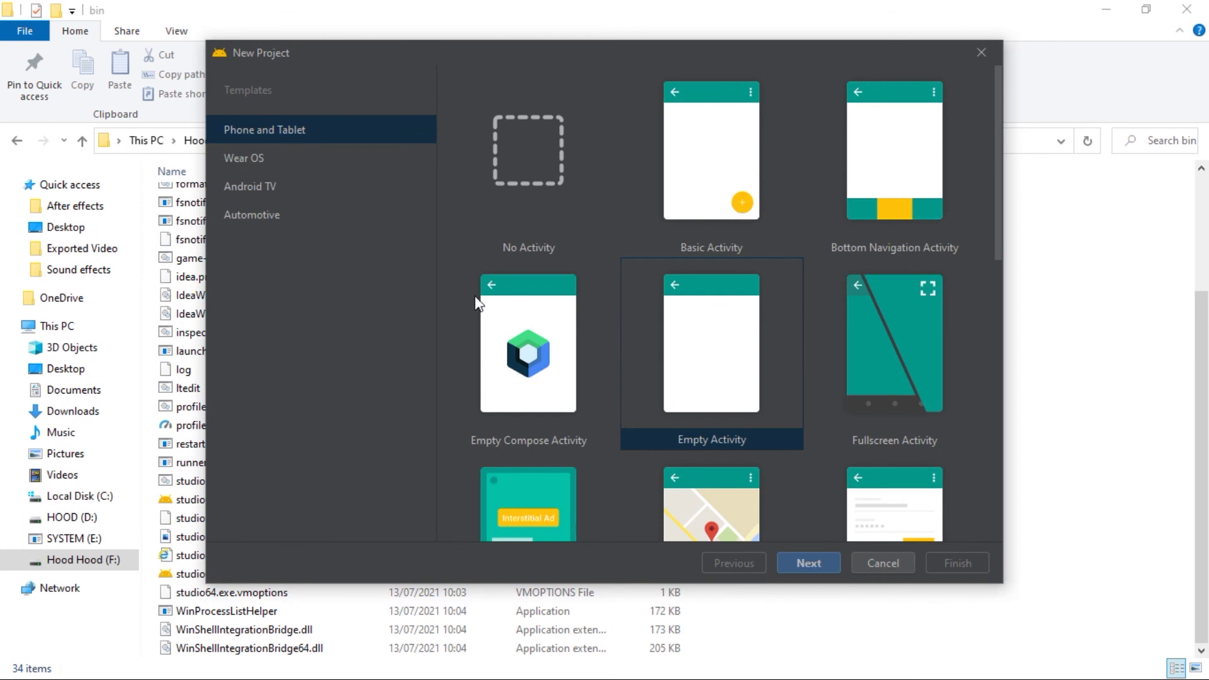
# Choose Empty Compose Activity and finish the wizard as My Application2 (Kotlin, minimum SDK API 21).
pyautogui.click(521, 367)
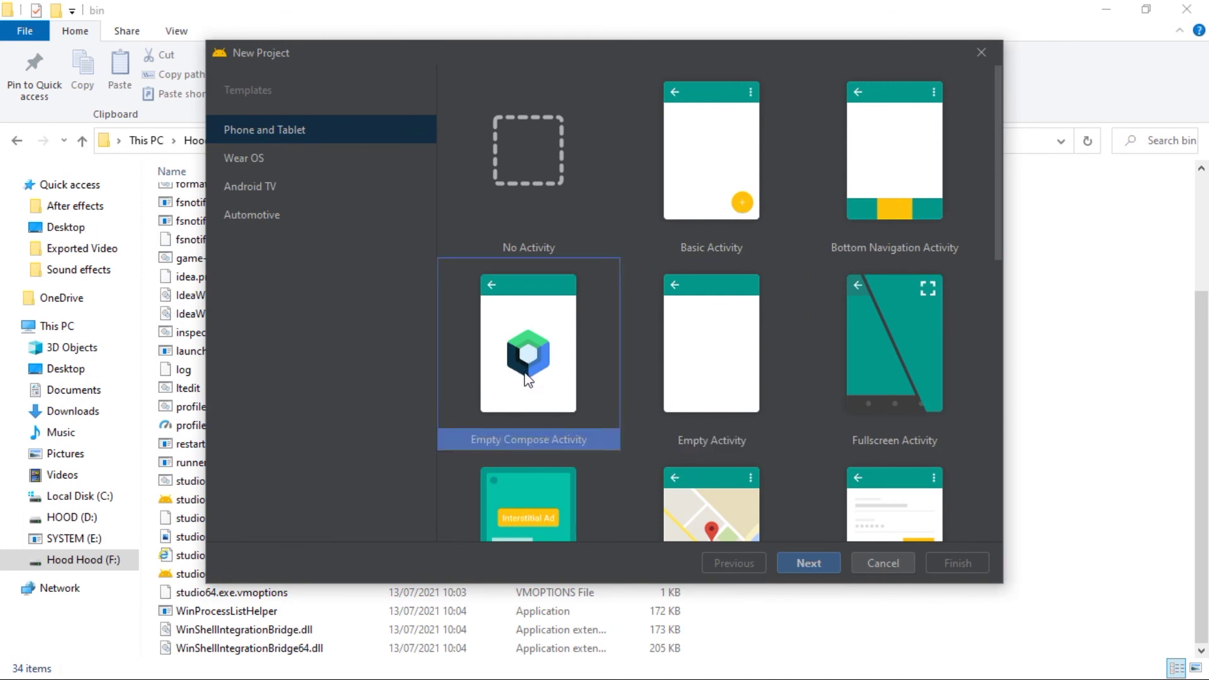
pyautogui.click(818, 562)
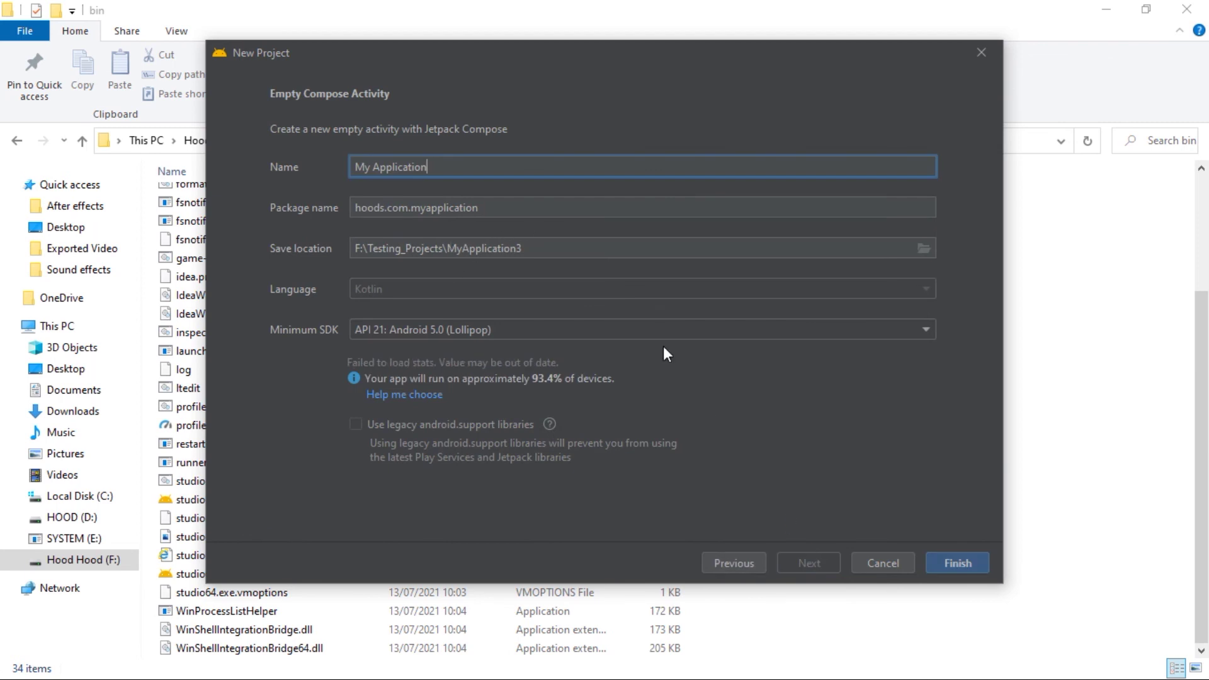
pyautogui.write('2')
pyautogui.click(955, 563)
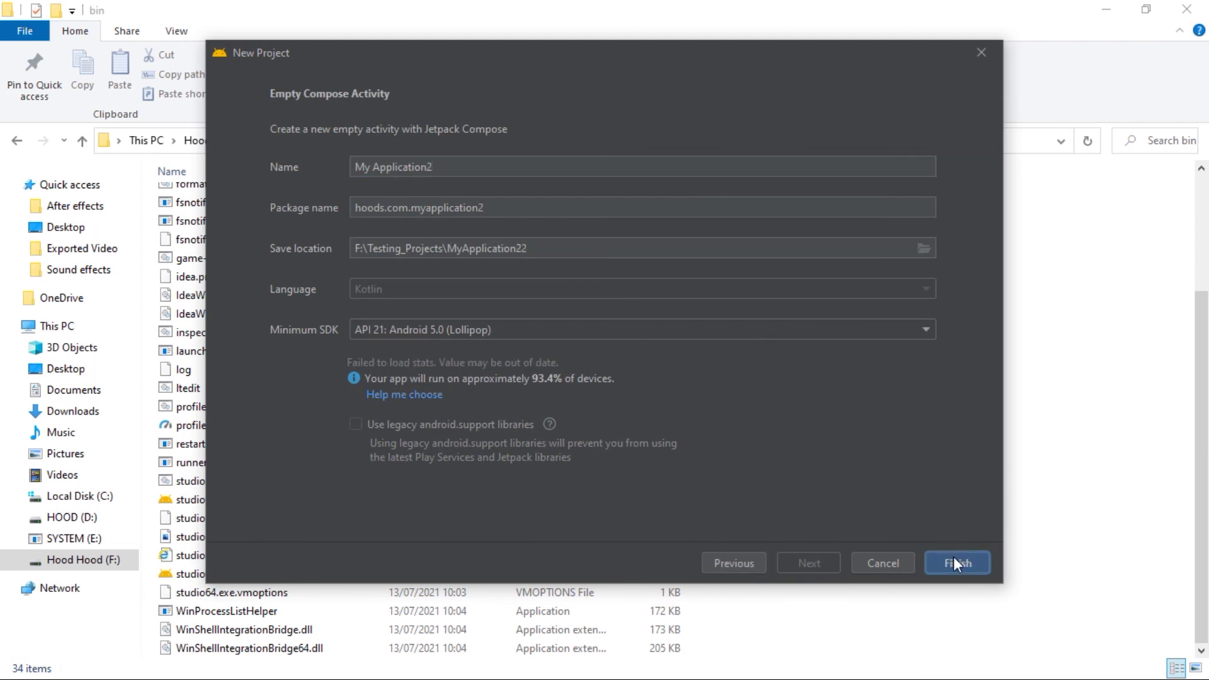